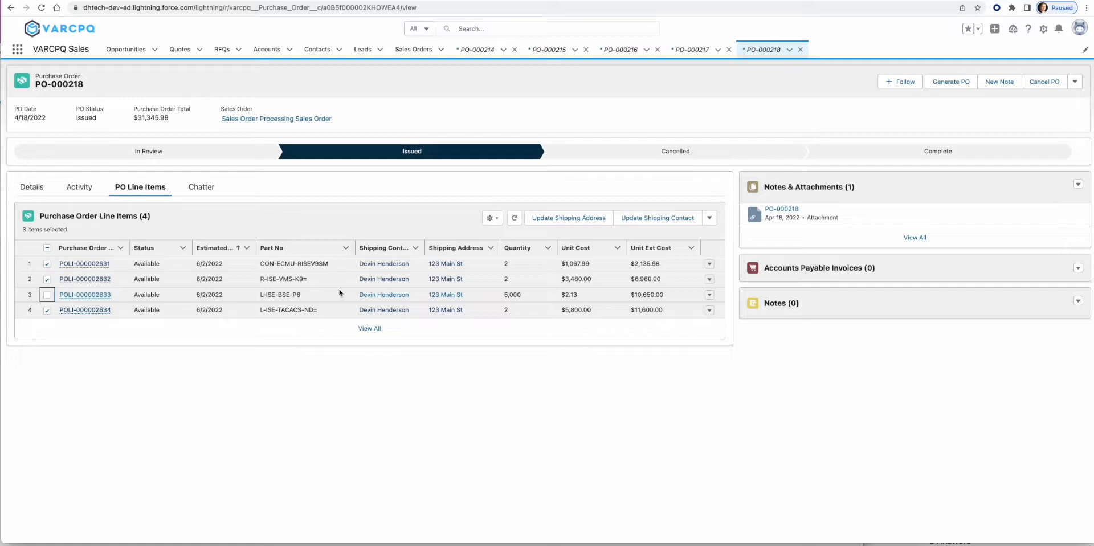
- Move the estimated ship date of the three checked PO-000218 lines to Jul 2, 2022
left_click(712, 219)
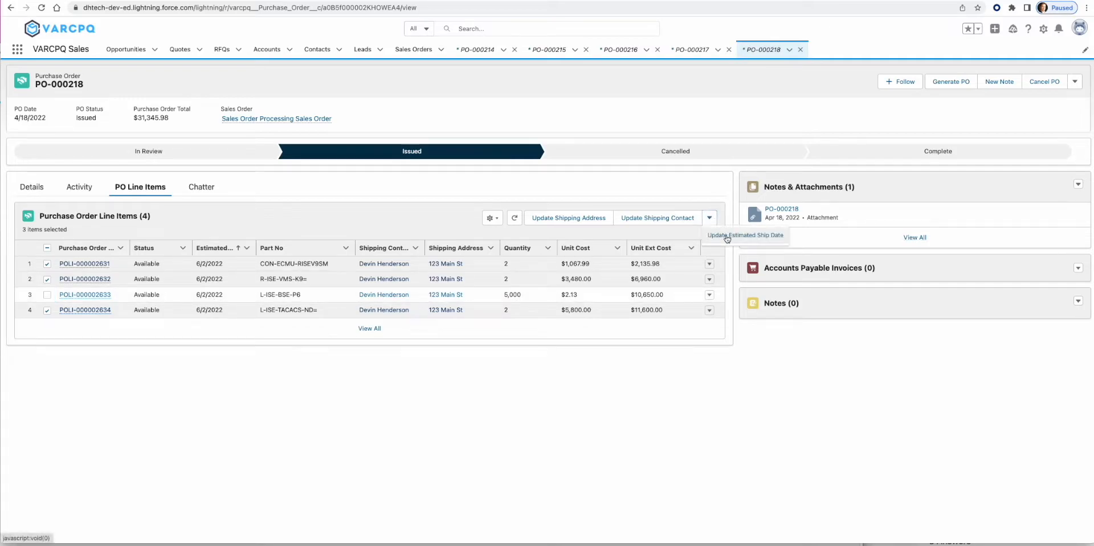
left_click(729, 240)
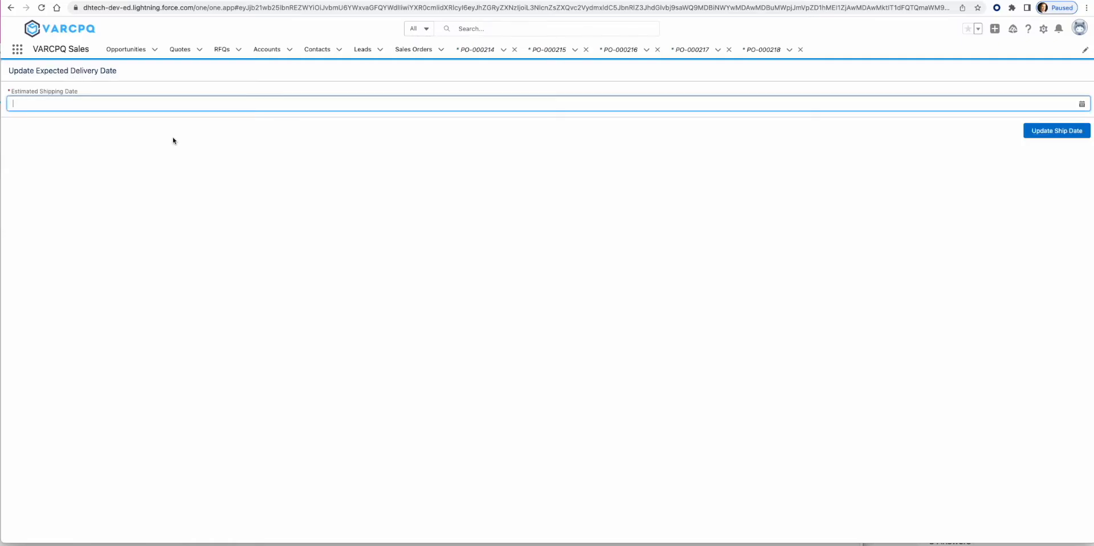
left_click(160, 108)
left_click(1047, 121)
left_click(1048, 121)
left_click(1047, 121)
left_click(1048, 121)
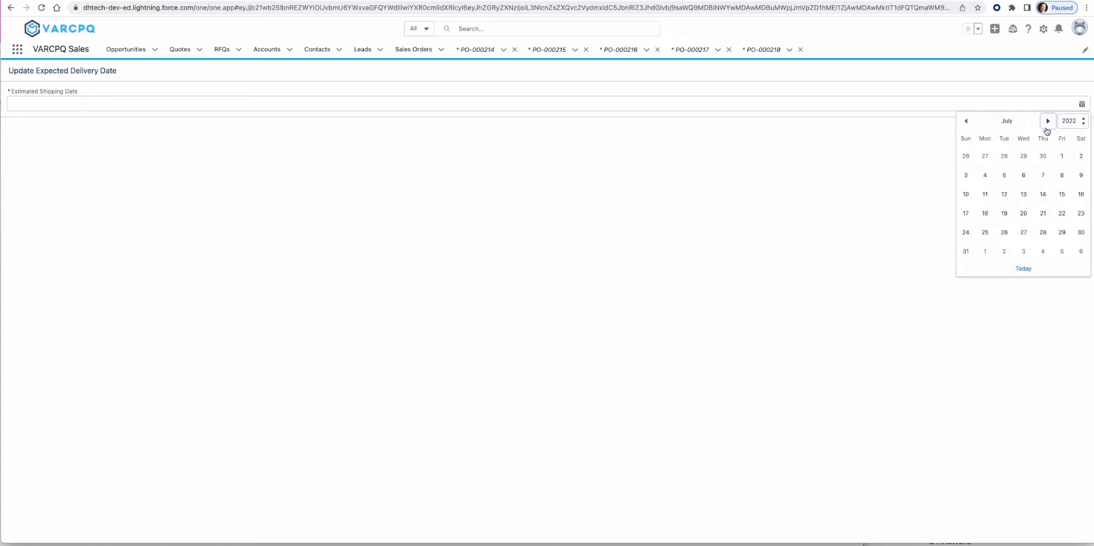
left_click(1080, 157)
left_click(1049, 131)
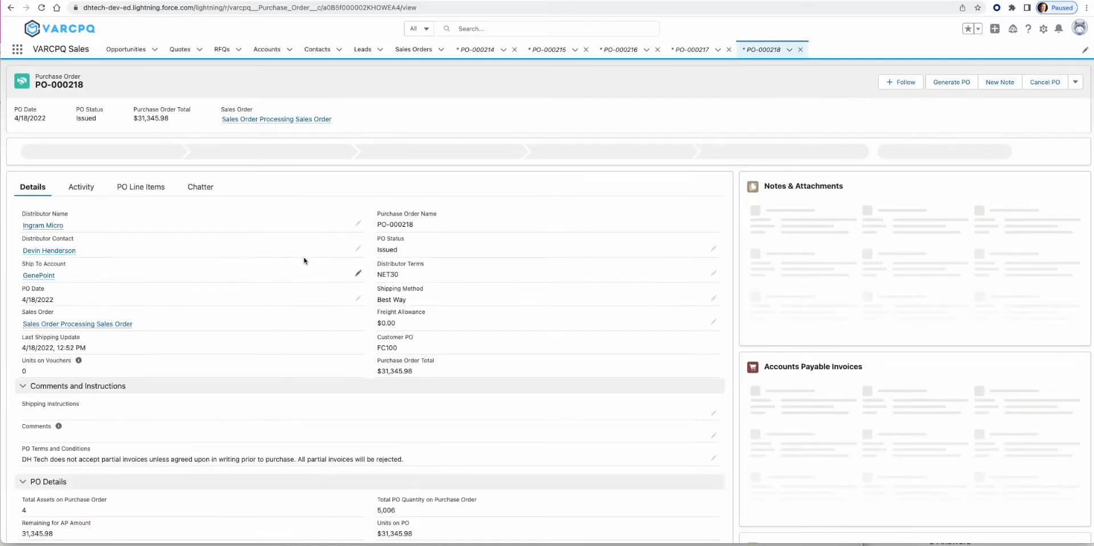
left_click(137, 198)
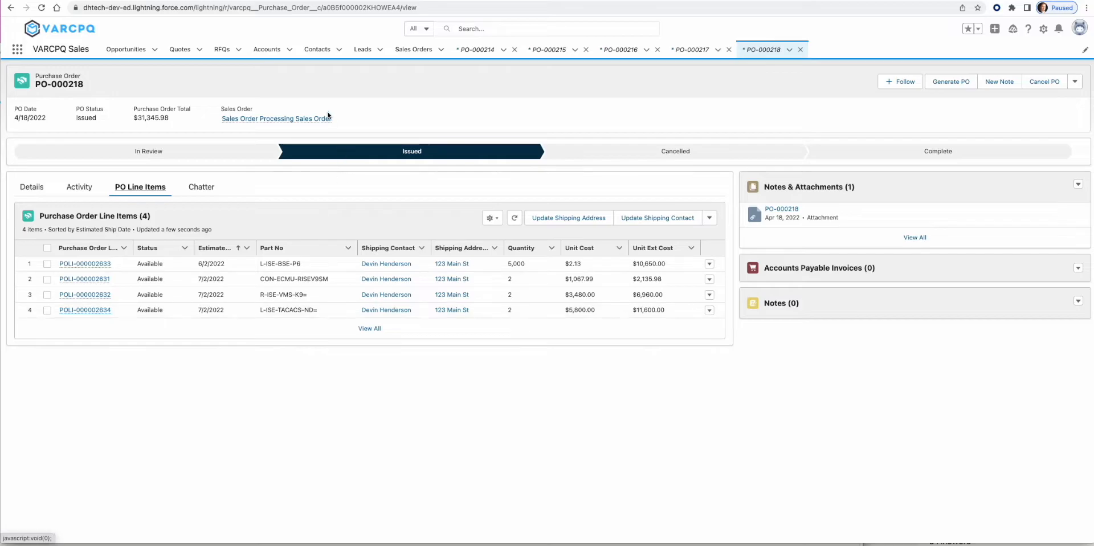
left_click(320, 1)
- Search the DH Tech Order Tracker for PO FC100 to confirm the Jul 2, 2022 dates, then return
left_click(534, 63)
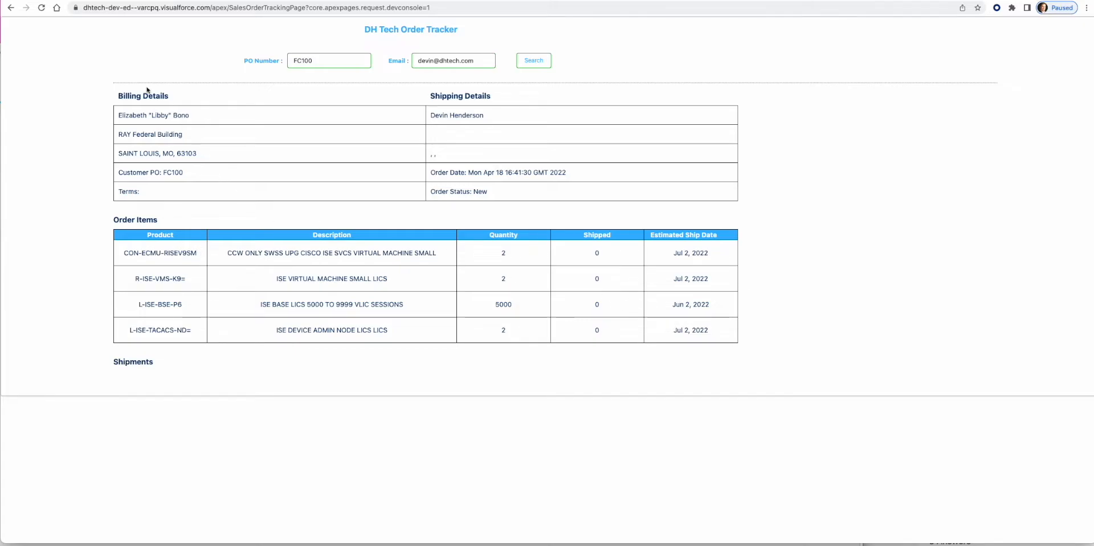
left_click(96, 0)
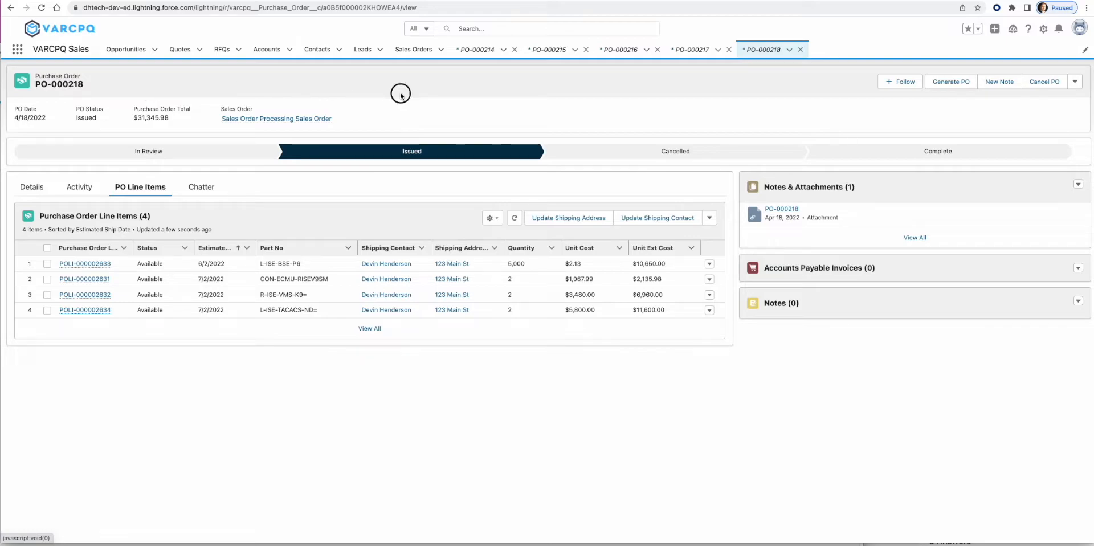
- Open SO-00419 and check its $32,985.24 amount, $31,345.98 PO total and $0.00 invoiced
left_click(277, 118)
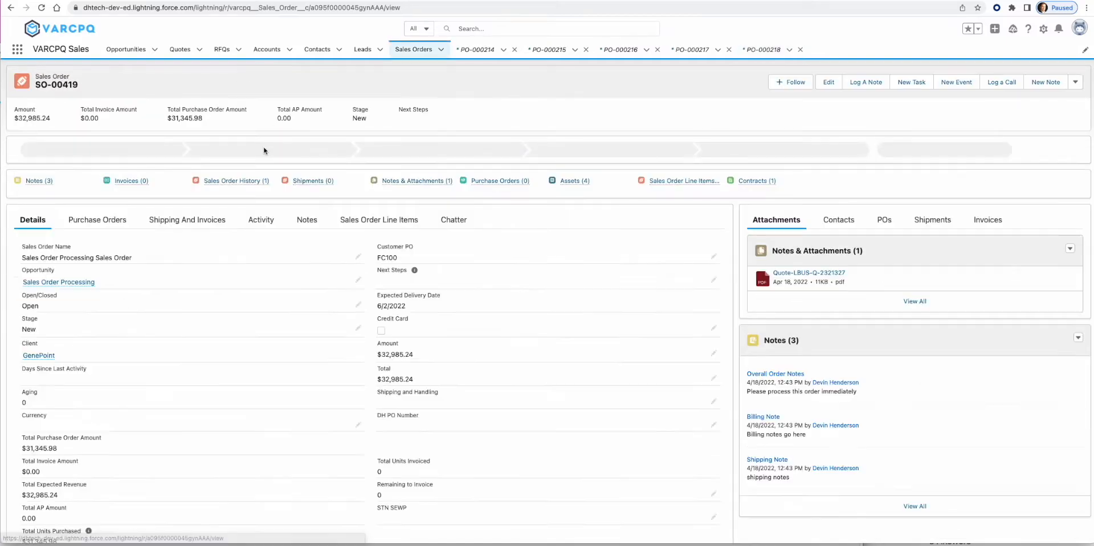
left_click_drag(15, 118, 50, 121)
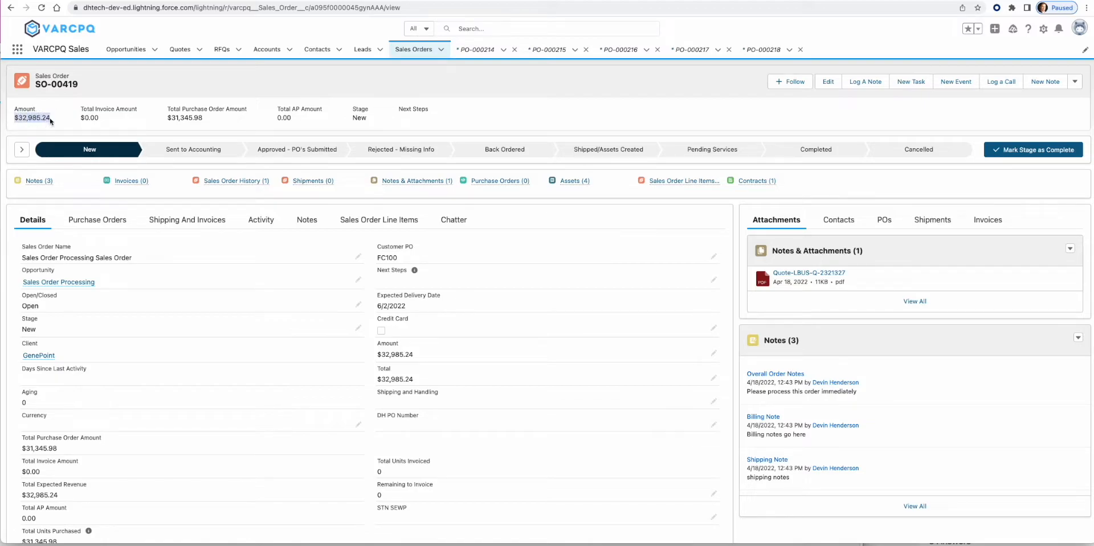
left_click_drag(203, 118, 167, 119)
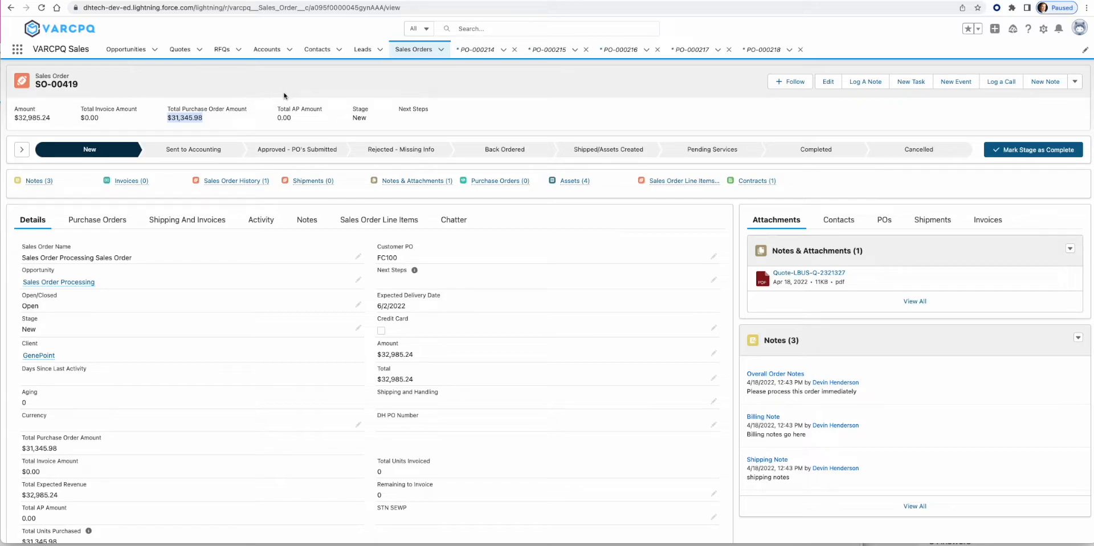
left_click_drag(278, 111, 324, 113)
left_click_drag(164, 120, 192, 126)
left_click_drag(82, 118, 104, 120)
left_click(463, 99)
- Open vendor invoice V-00000003 from the Vendor Invoices list
left_click(20, 53)
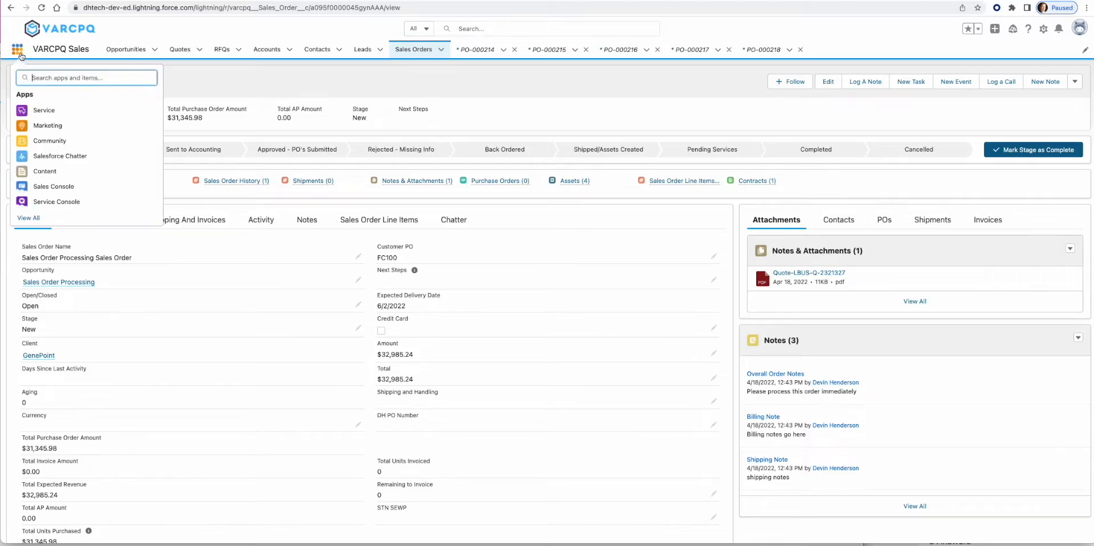
type("vend")
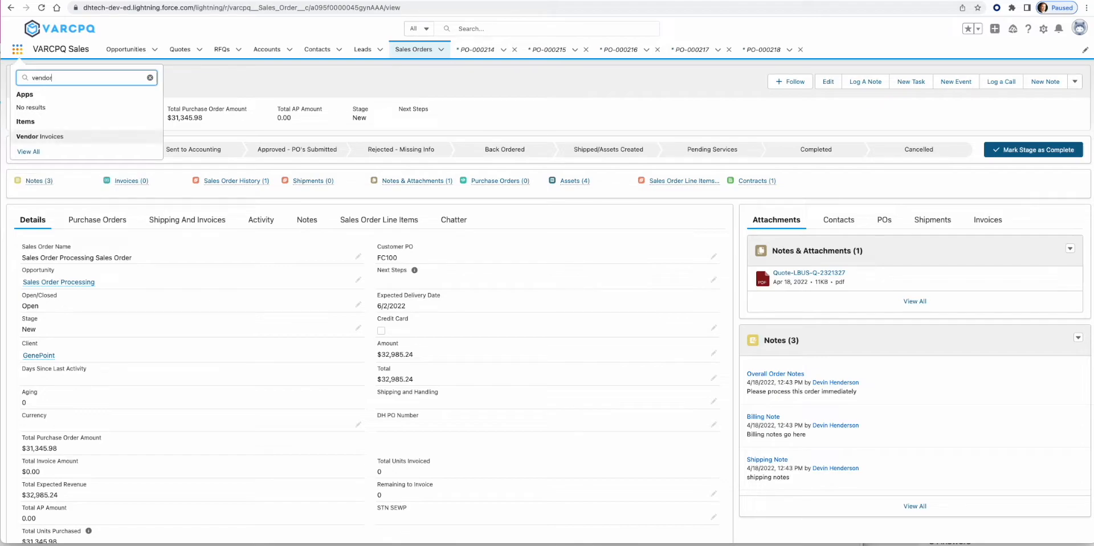
type("or")
left_click(69, 137)
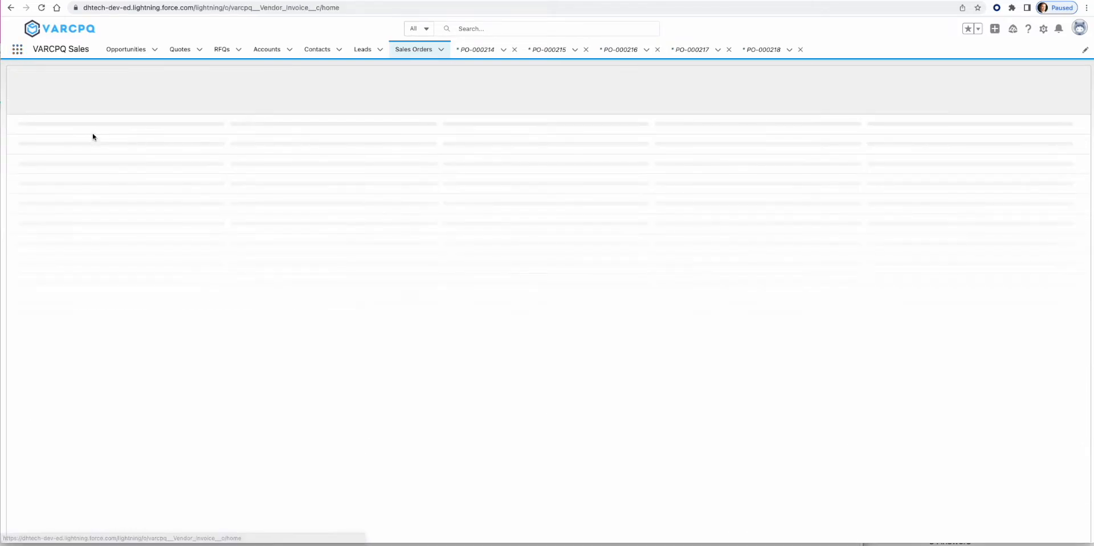
left_click(76, 137)
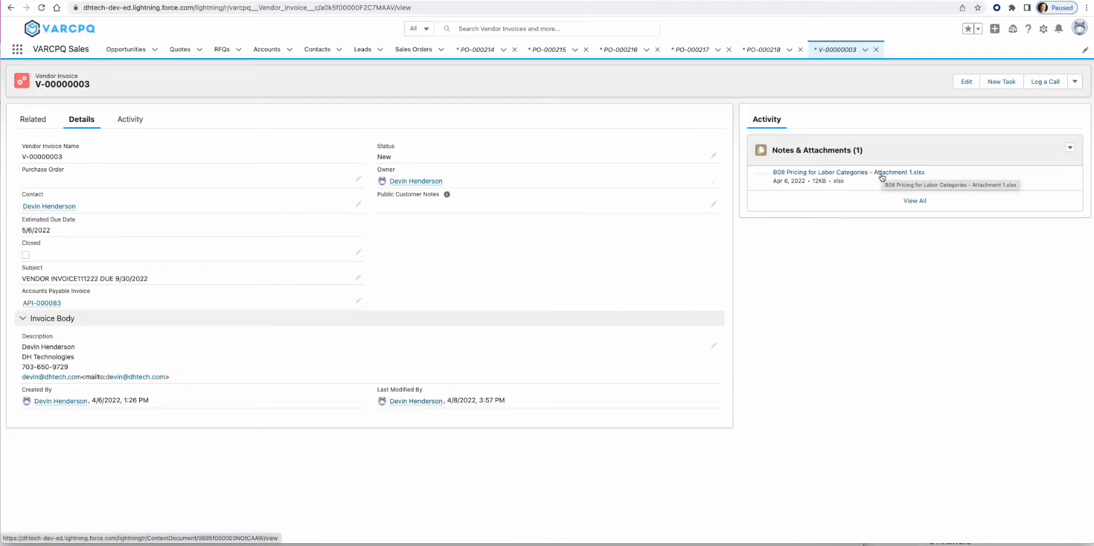
- Clear API-000083 from V-00000003's Accounts Payable Invoice field and save
left_click(358, 300)
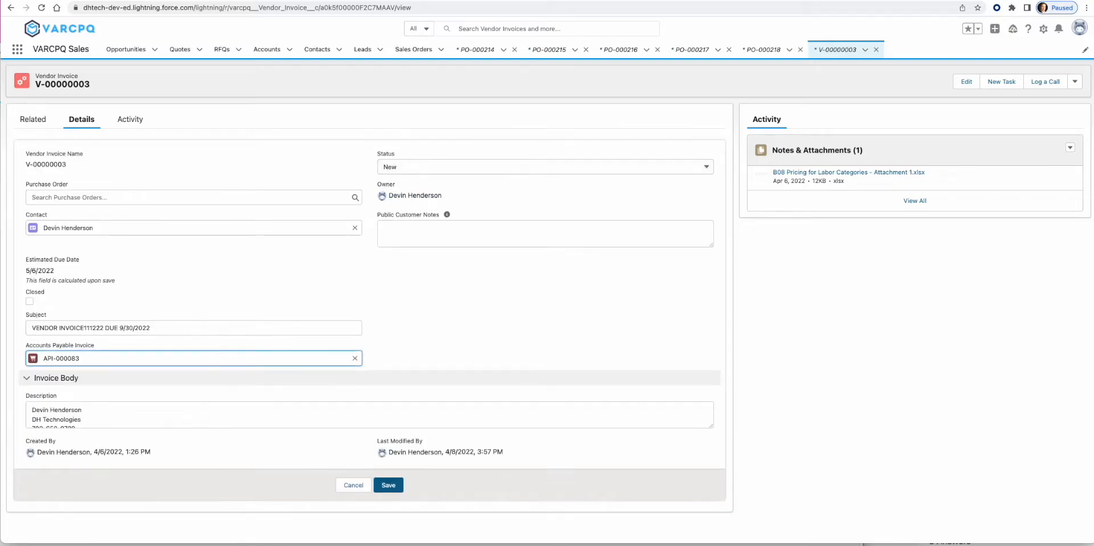
left_click(354, 358)
left_click(389, 485)
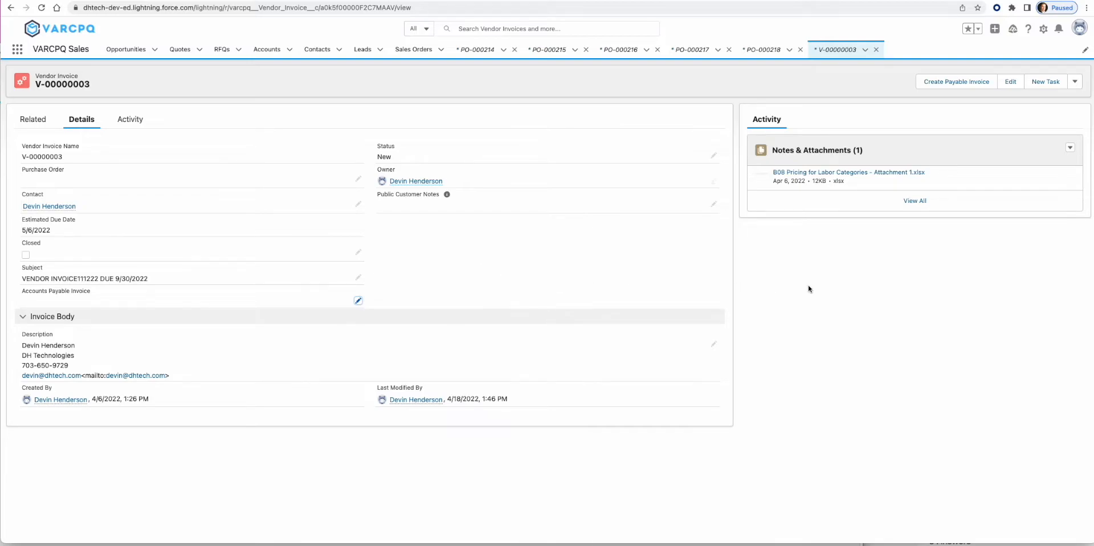
left_click(956, 81)
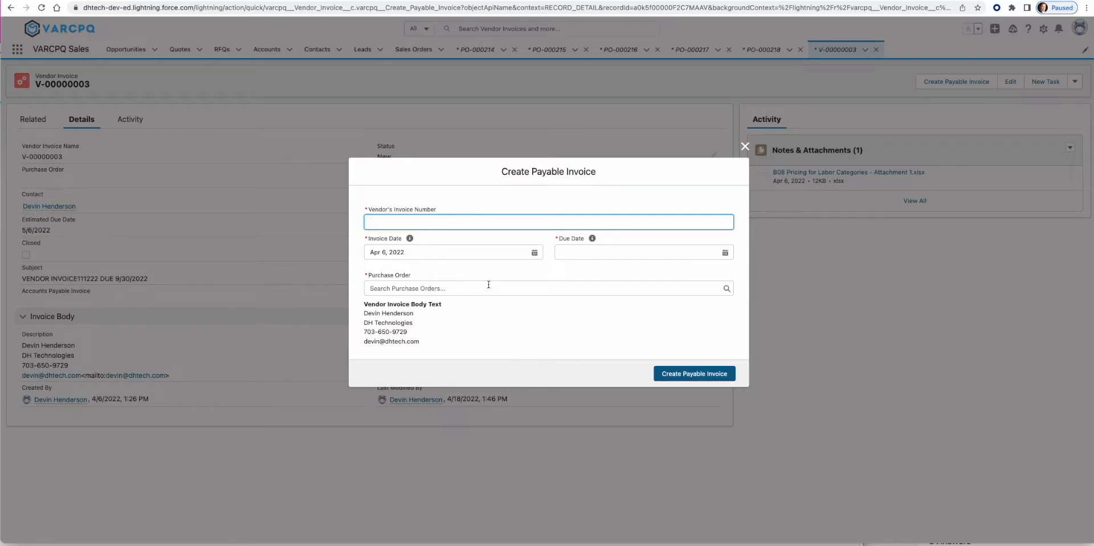
- Create a payable invoice for vendor invoice INVOICE111222, due Sep 30, 2022, against PO-000218
type("ICE111222")
left_click(610, 254)
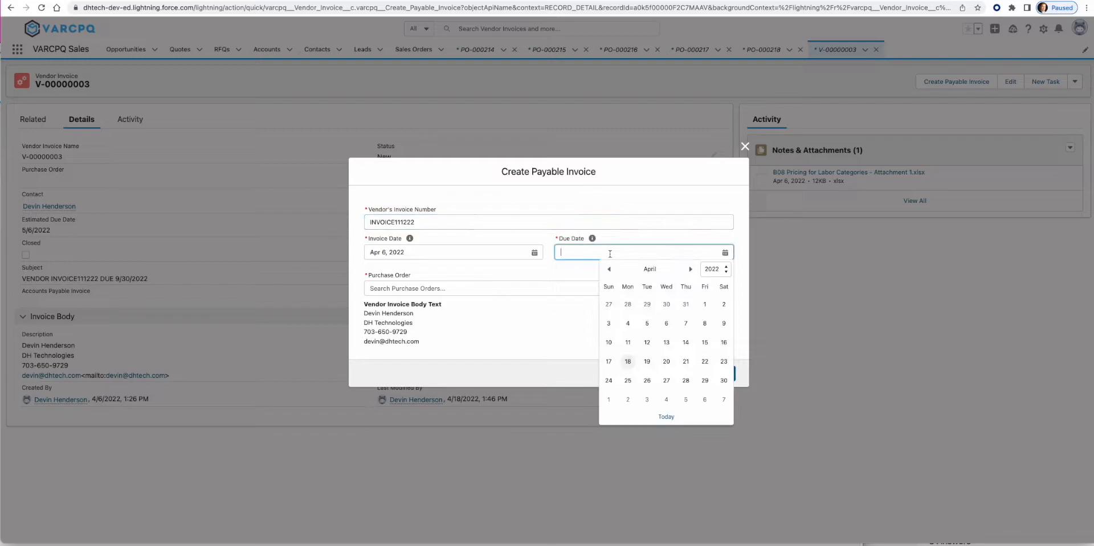
left_click(691, 269)
left_click(691, 269)
left_click(691, 269)
left_click(690, 269)
left_click(691, 269)
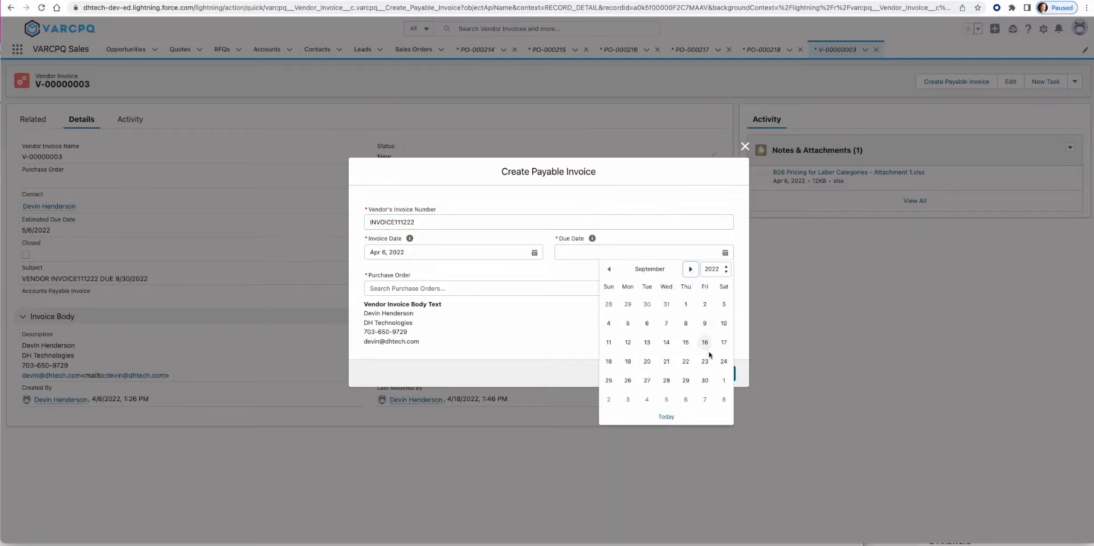
left_click(705, 380)
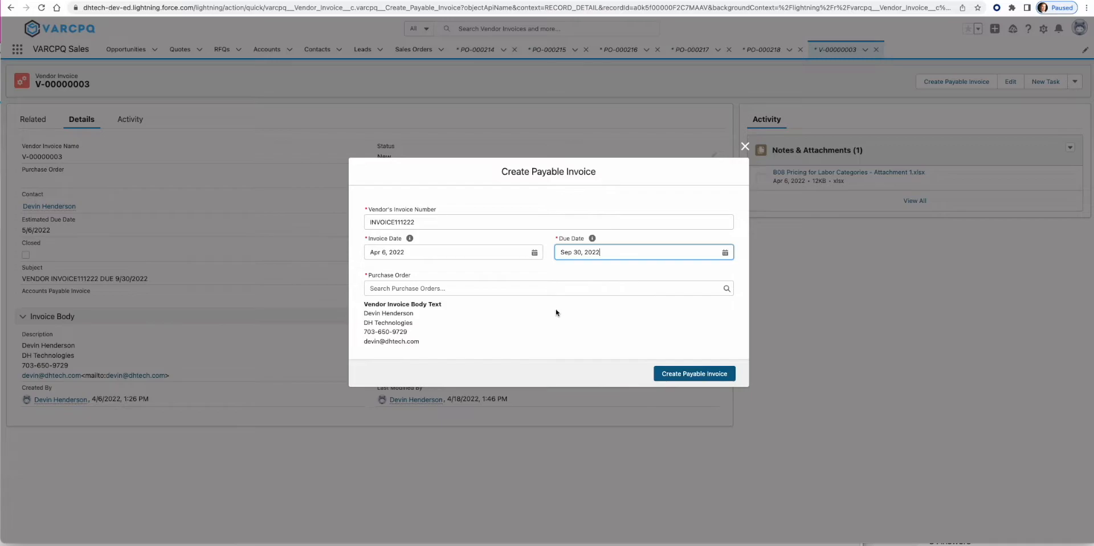
left_click(414, 289)
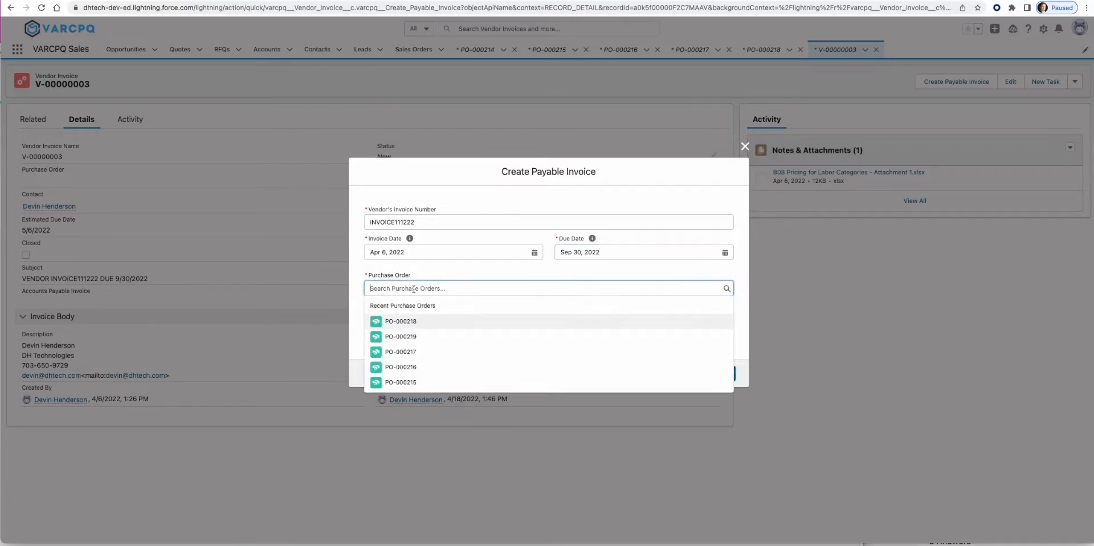
left_click(414, 322)
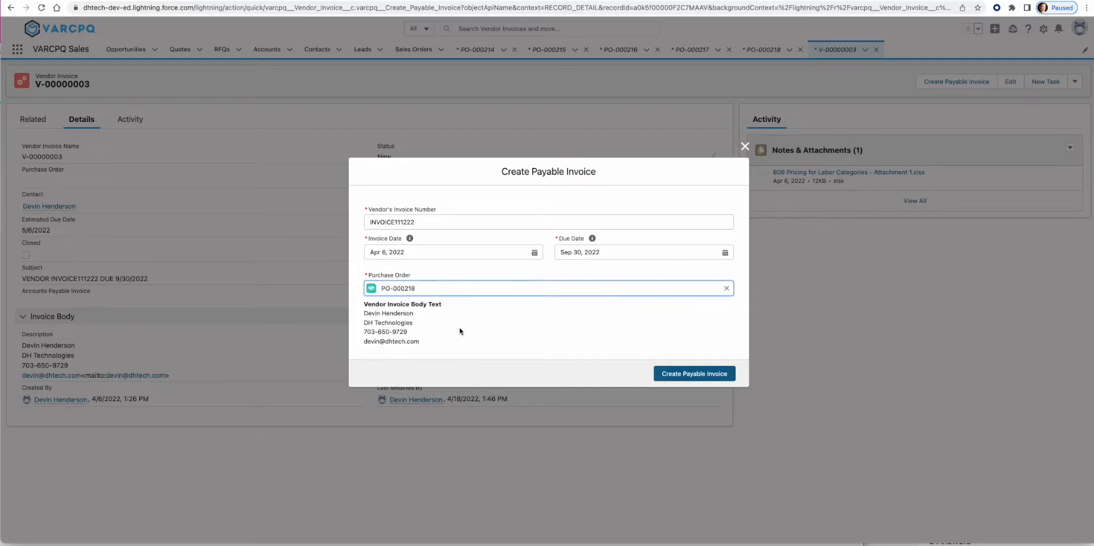
left_click(687, 374)
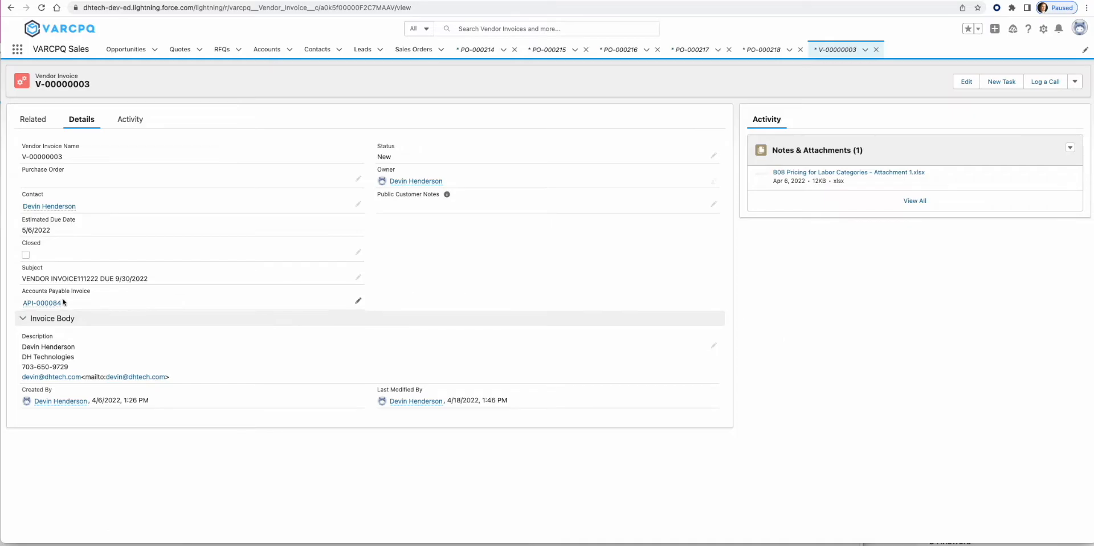
- Add all four PO-000218 lines to API-000084, invoicing L-ISE-BSE-P6 at 2,500 units
left_click(62, 303)
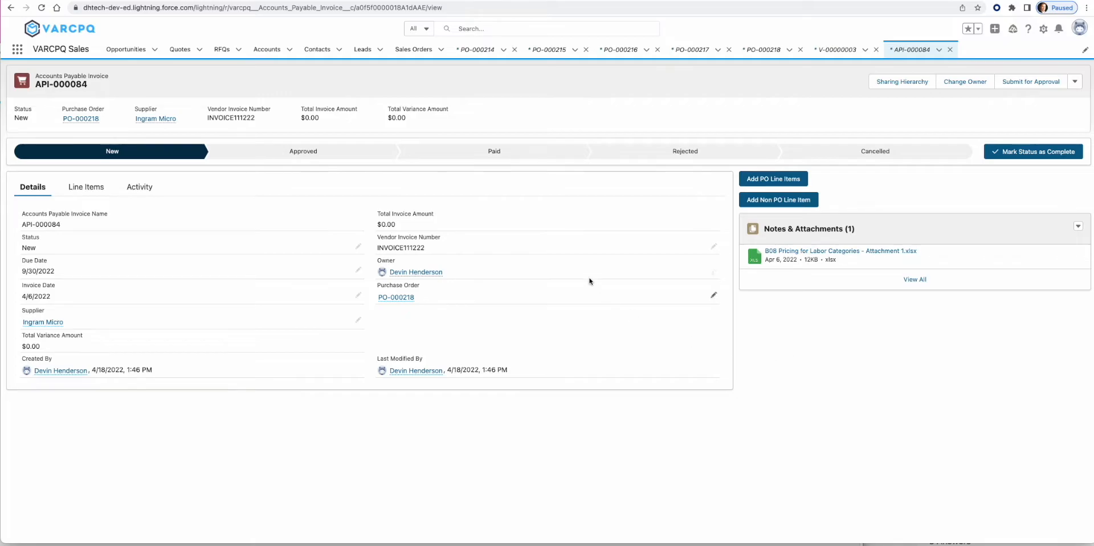
left_click(786, 182)
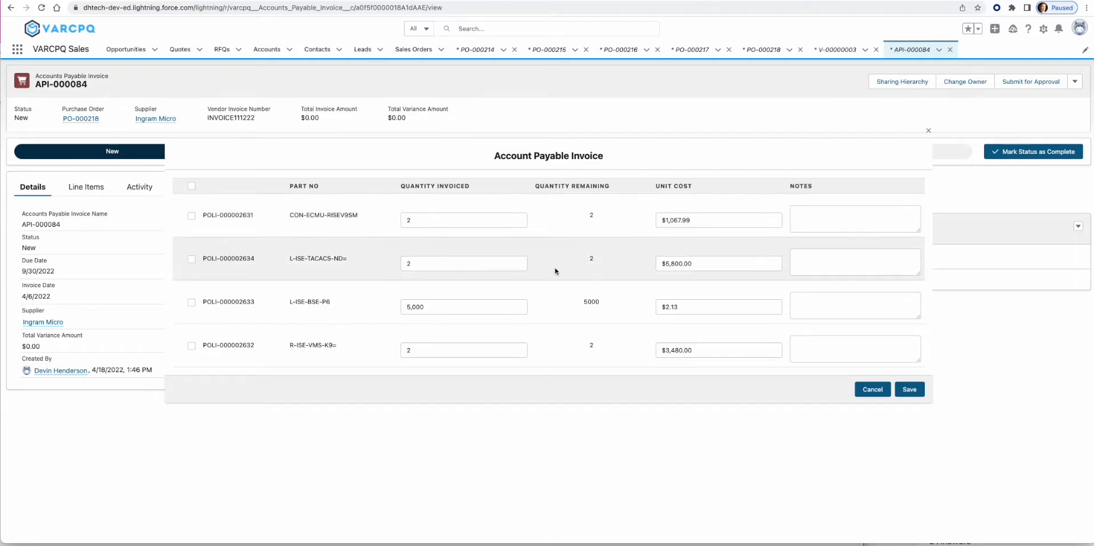
left_click(192, 185)
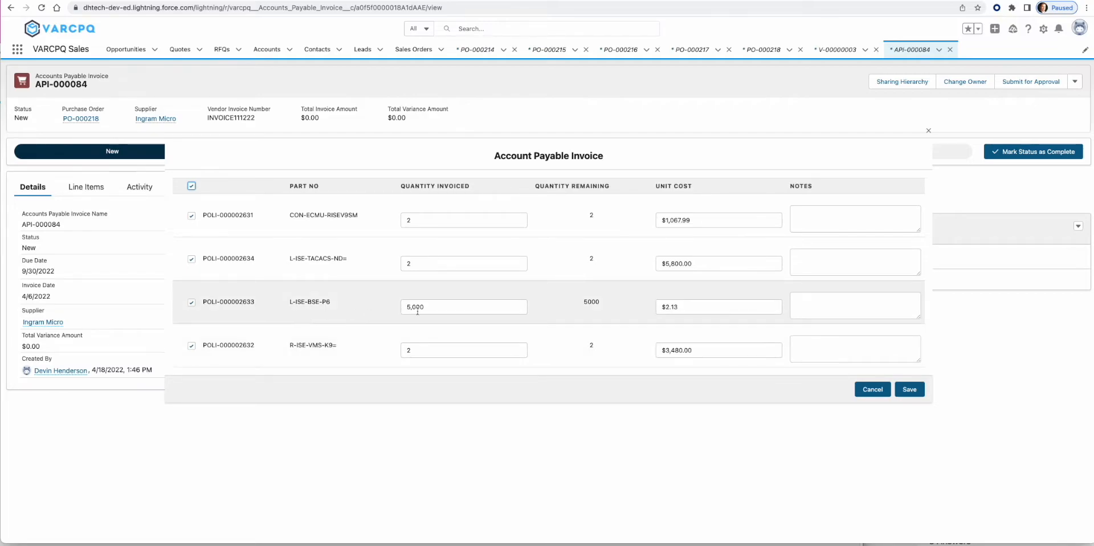
double_click(454, 309)
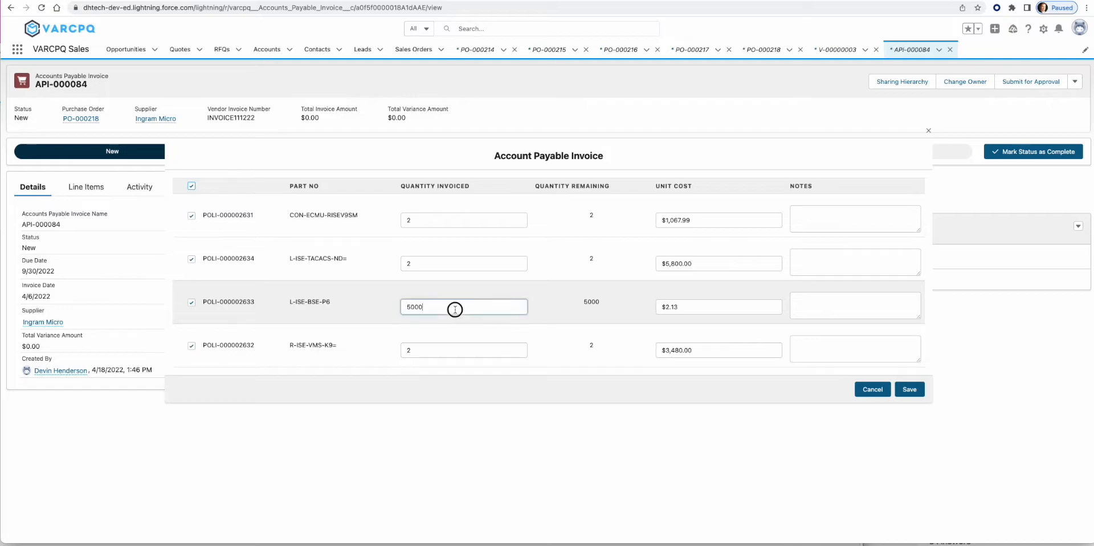
type("25")
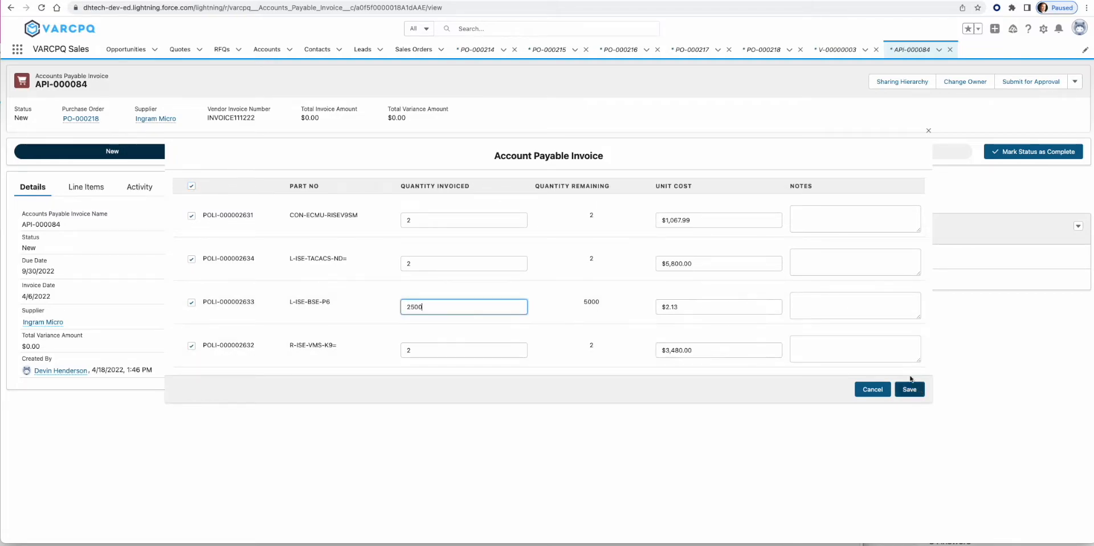
left_click(866, 312)
left_click(909, 389)
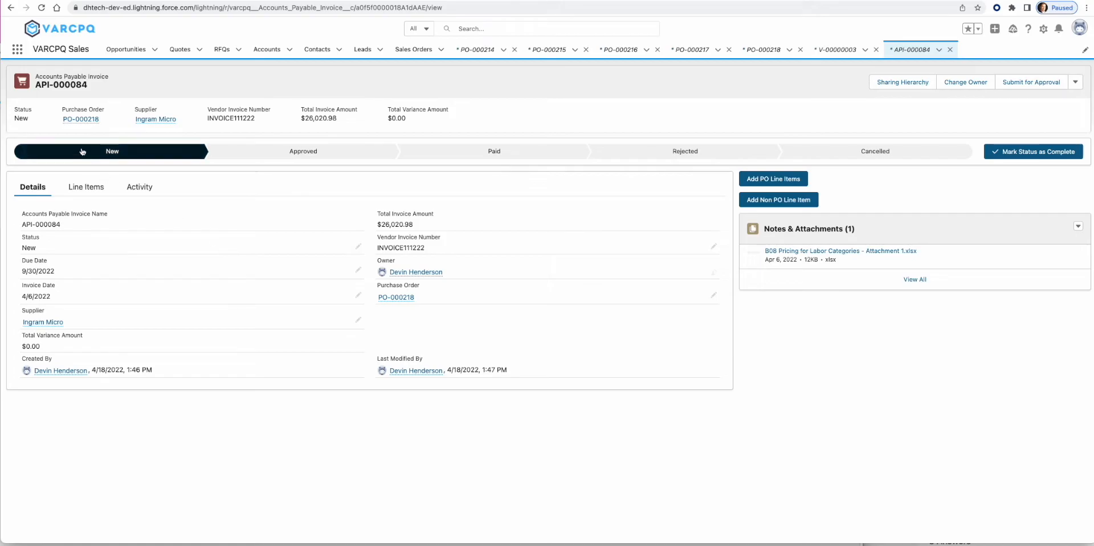
- Look through purchase order PO-000218, then open its sales order SO-00419
left_click(81, 119)
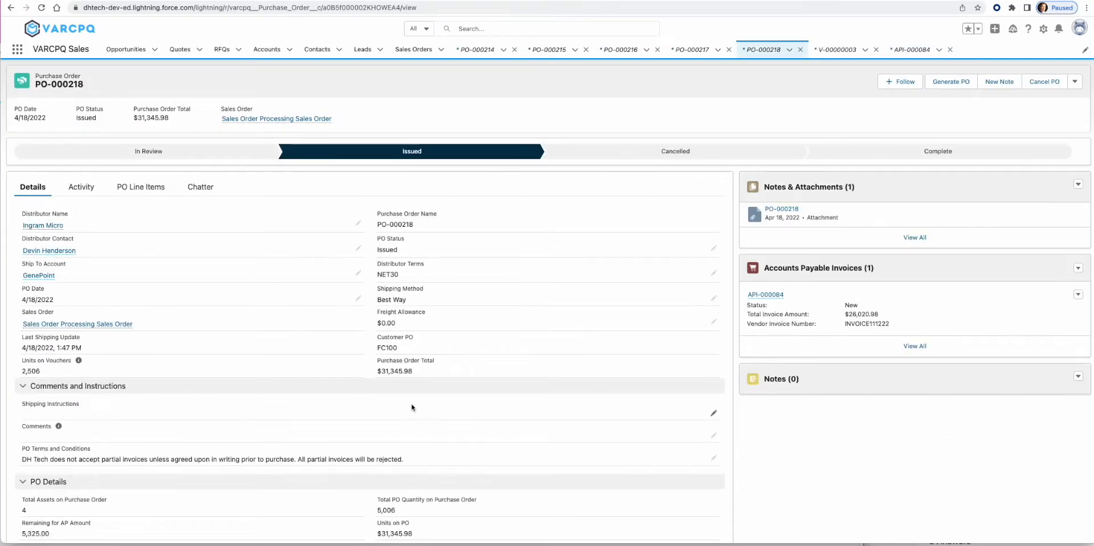
scroll(399, 406, "down", 2)
scroll(376, 401, "down", 1)
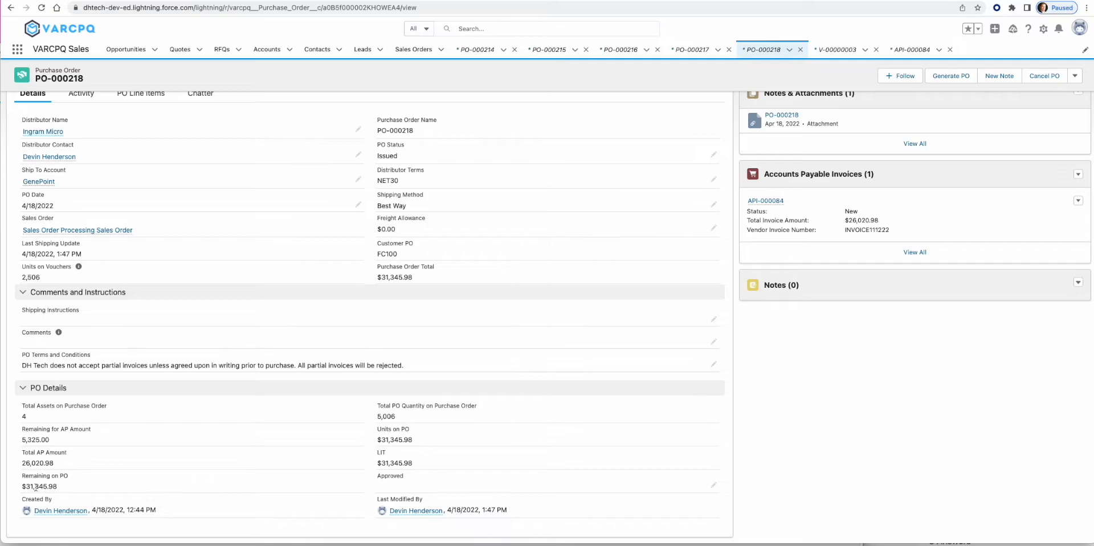
scroll(166, 482, "up", 4)
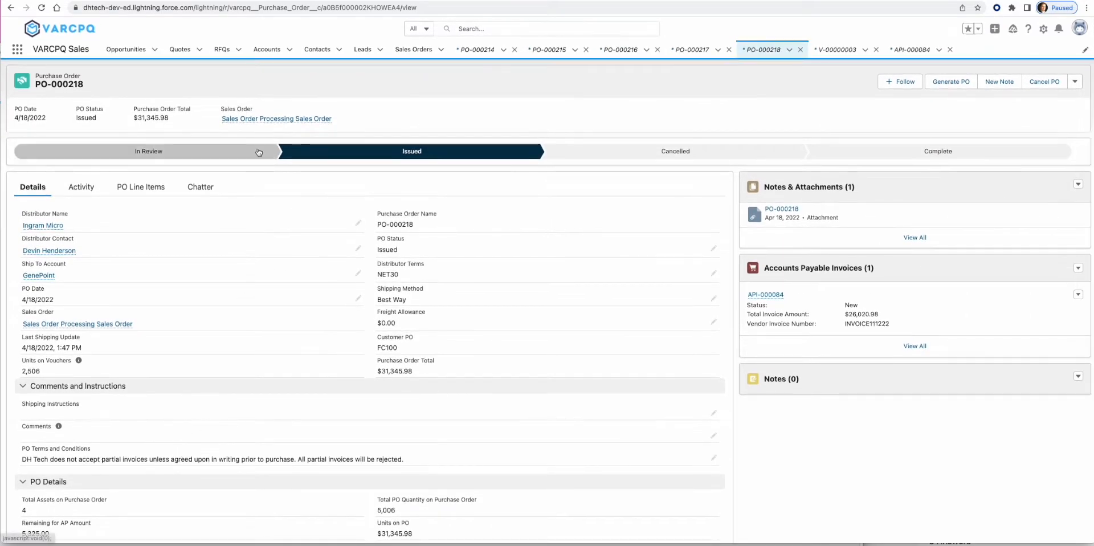
left_click(259, 118)
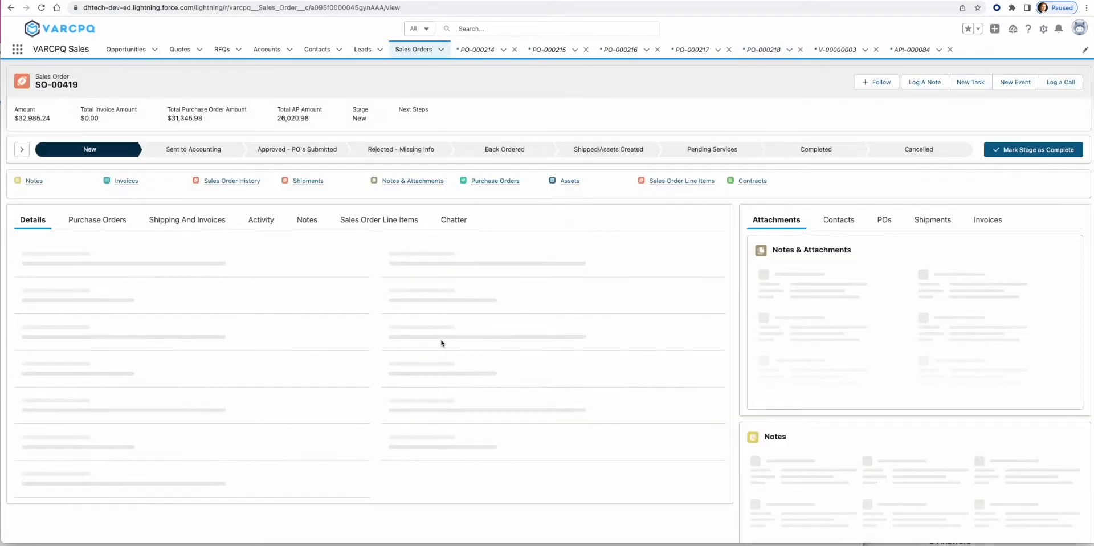
- Compare SO-00419's PO total and 26,020.98 AP total, then return via PO-000218 to API-000084
left_click_drag(167, 118, 192, 117)
left_click_drag(278, 118, 312, 118)
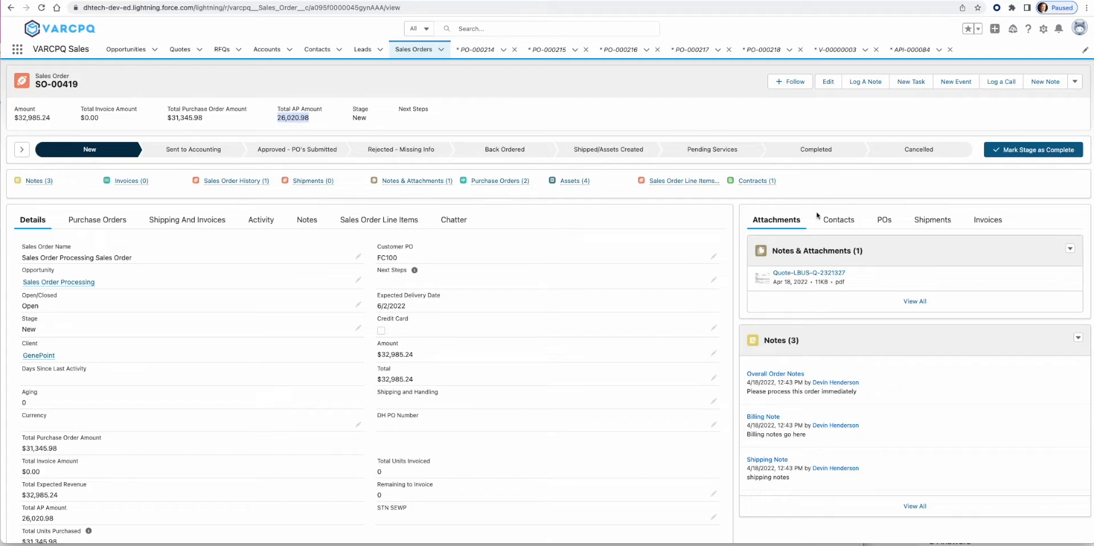
left_click(881, 220)
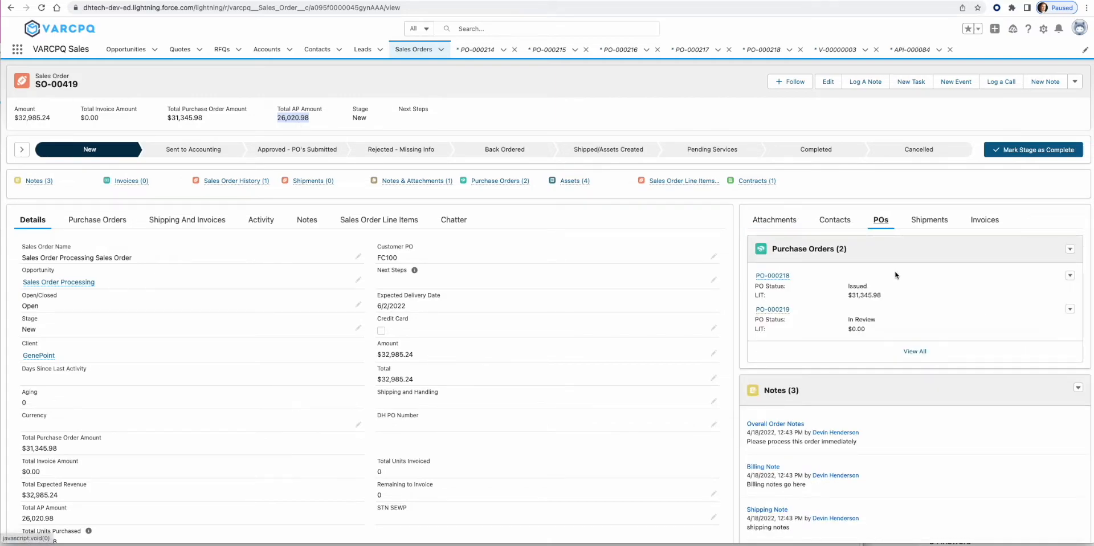
left_click(773, 276)
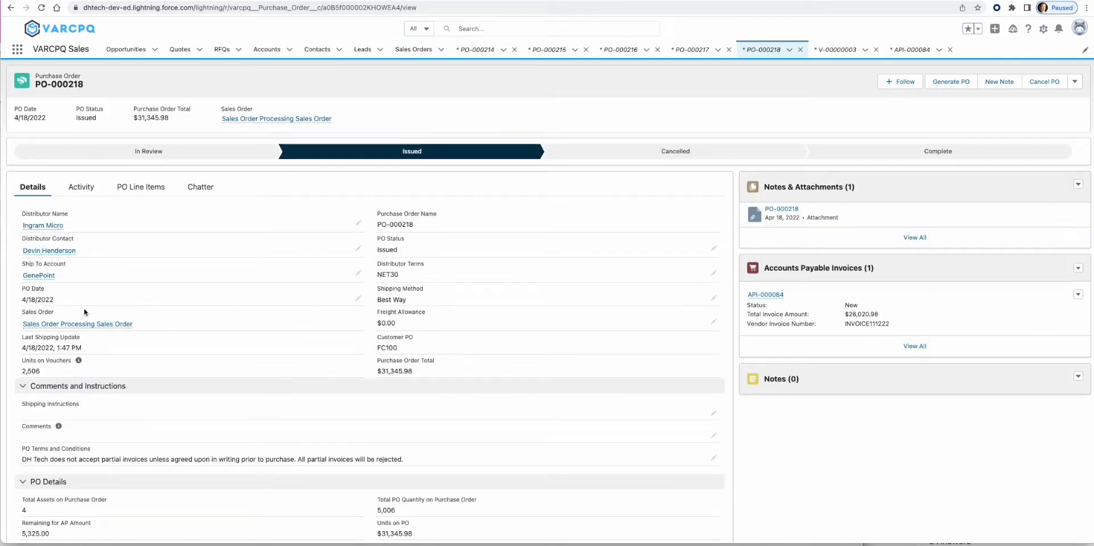
mouse_move(777, 296)
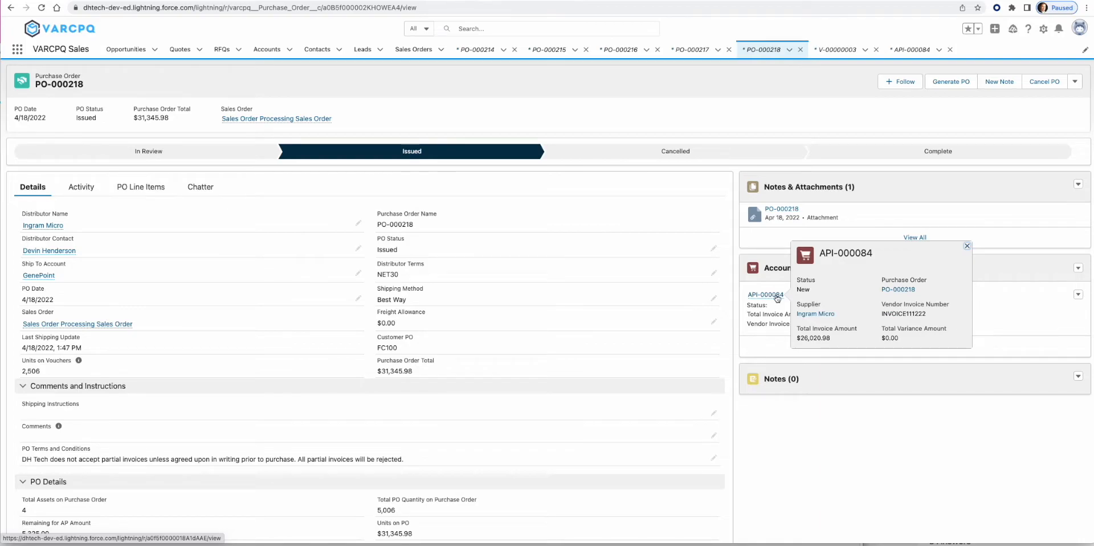
left_click(777, 295)
left_click_drag(390, 119, 415, 119)
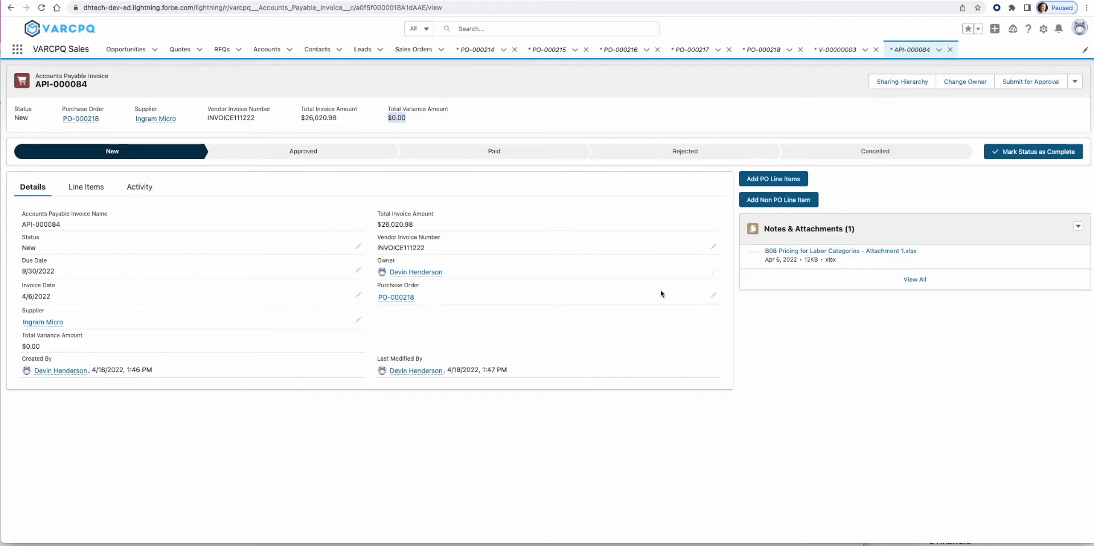
- Invoice the remaining L-ISE-BSE-P6 line at $2.25 with note 'Cost increased, nothing we can do about'
left_click(773, 178)
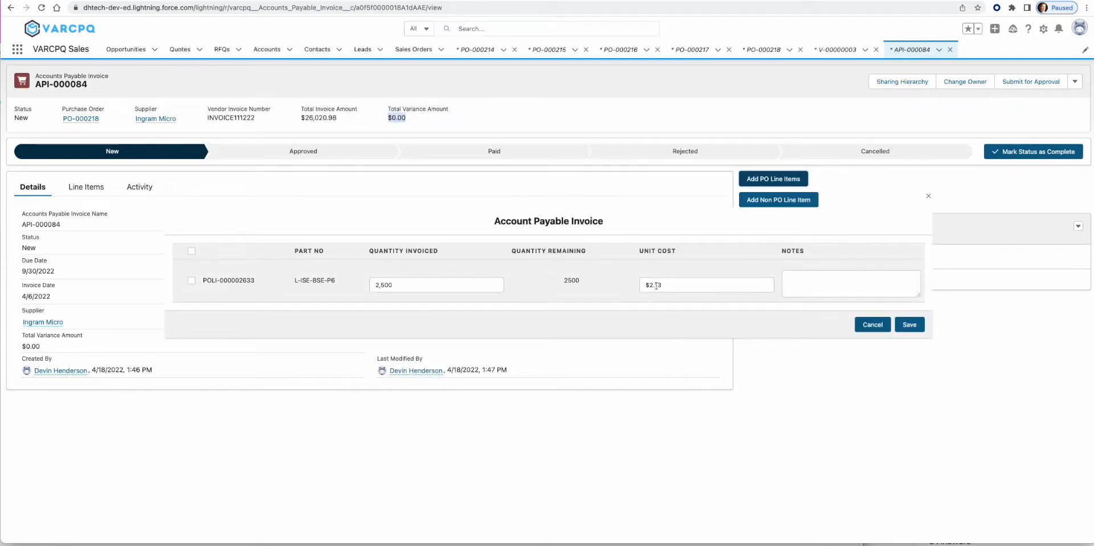
left_click_drag(665, 285, 640, 288)
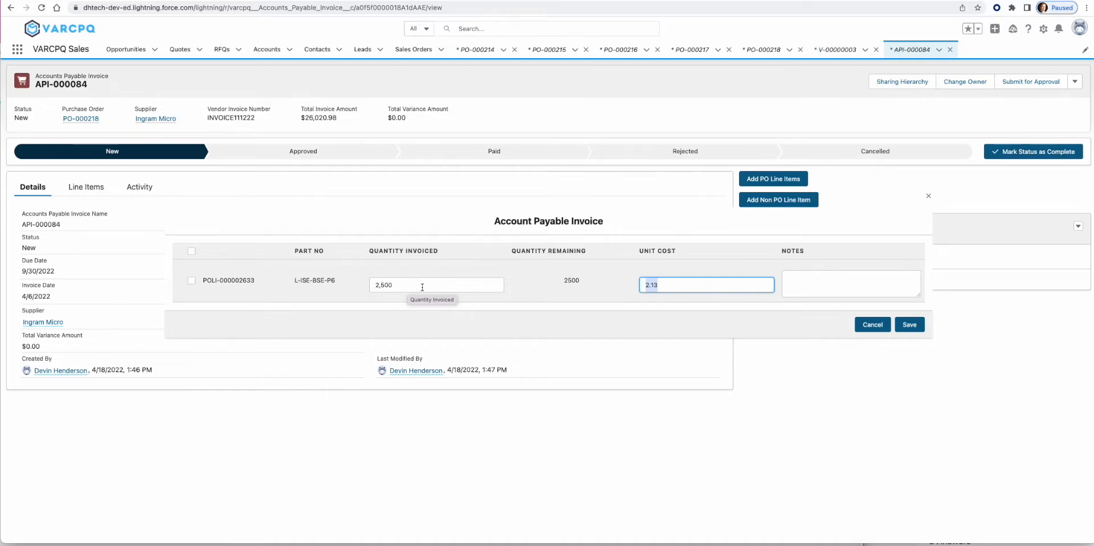
left_click(682, 285)
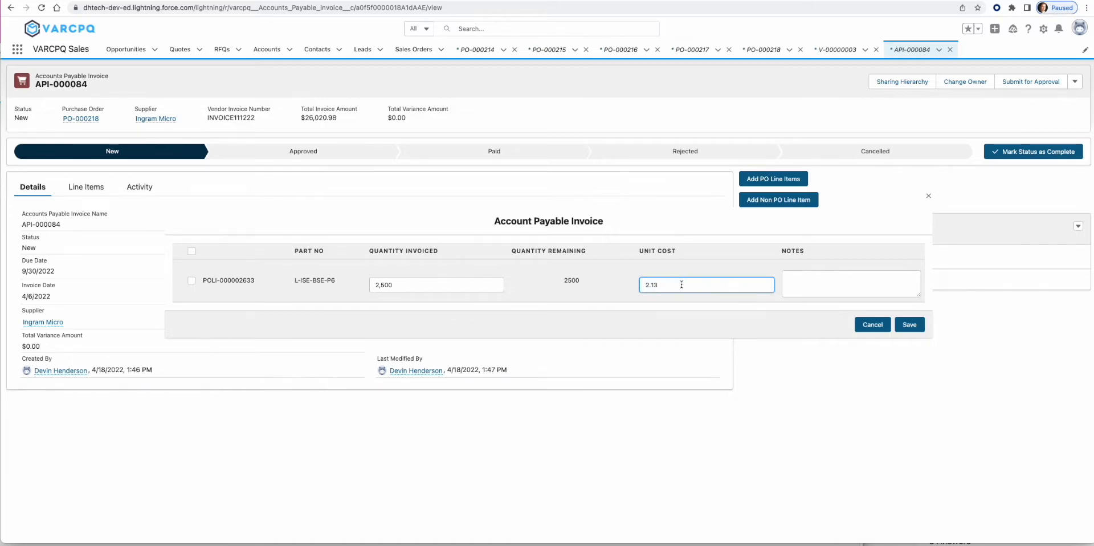
type("25")
key("Tab")
type("Cost increas")
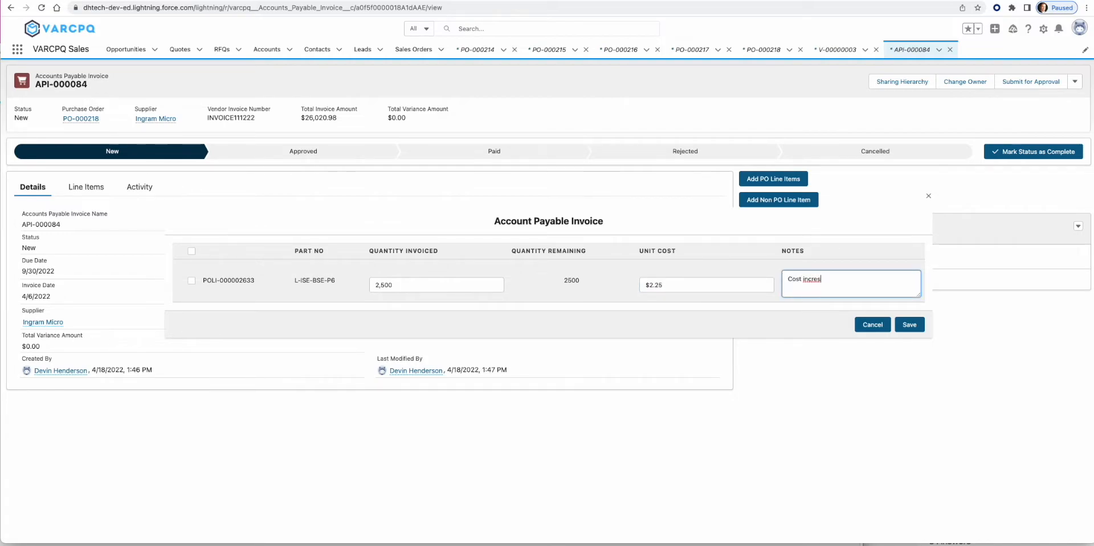
type("ed, nothing we can do about it.")
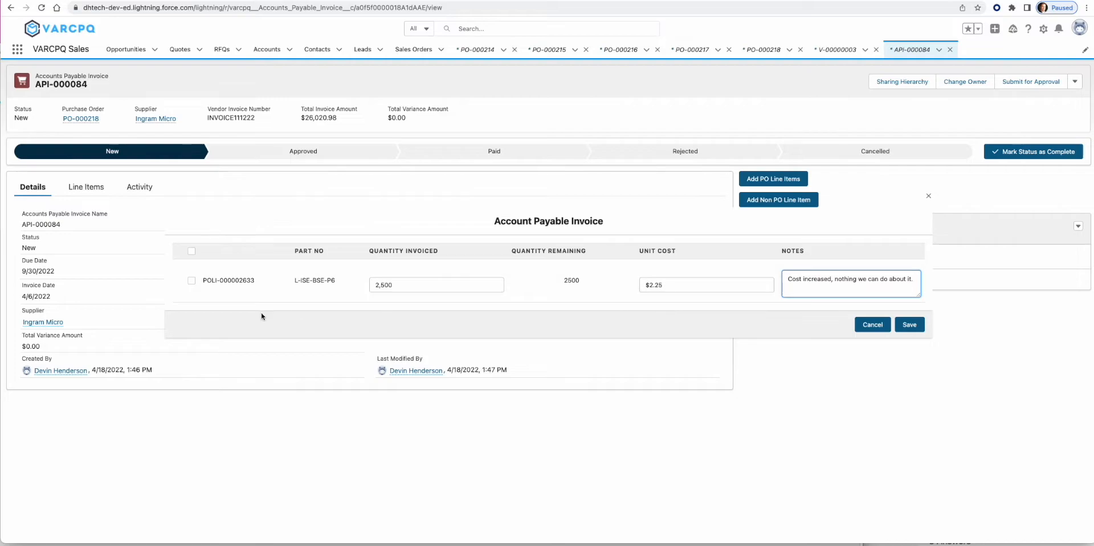
left_click(192, 281)
left_click(910, 324)
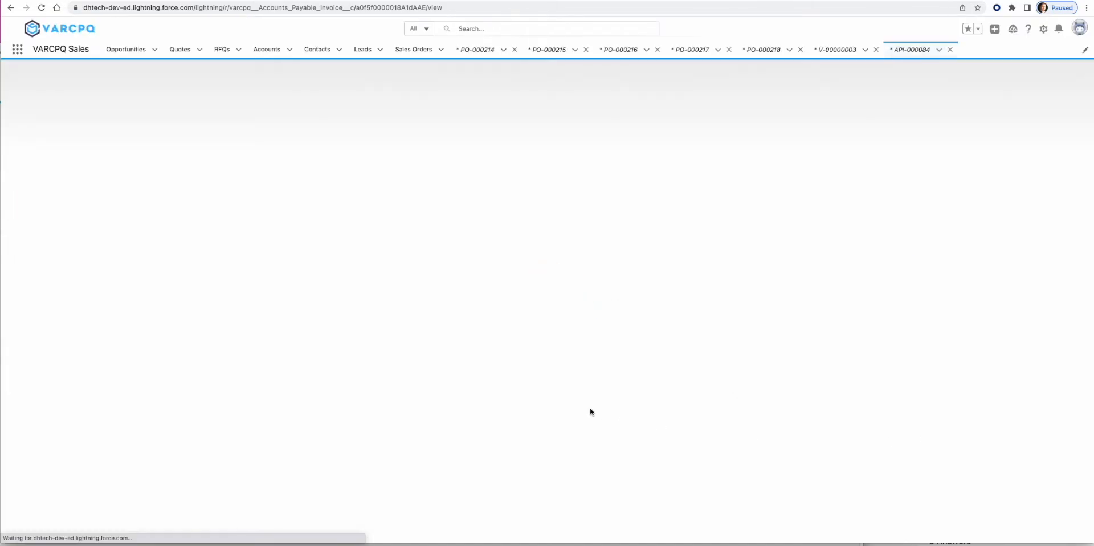
left_click_drag(428, 119, 385, 124)
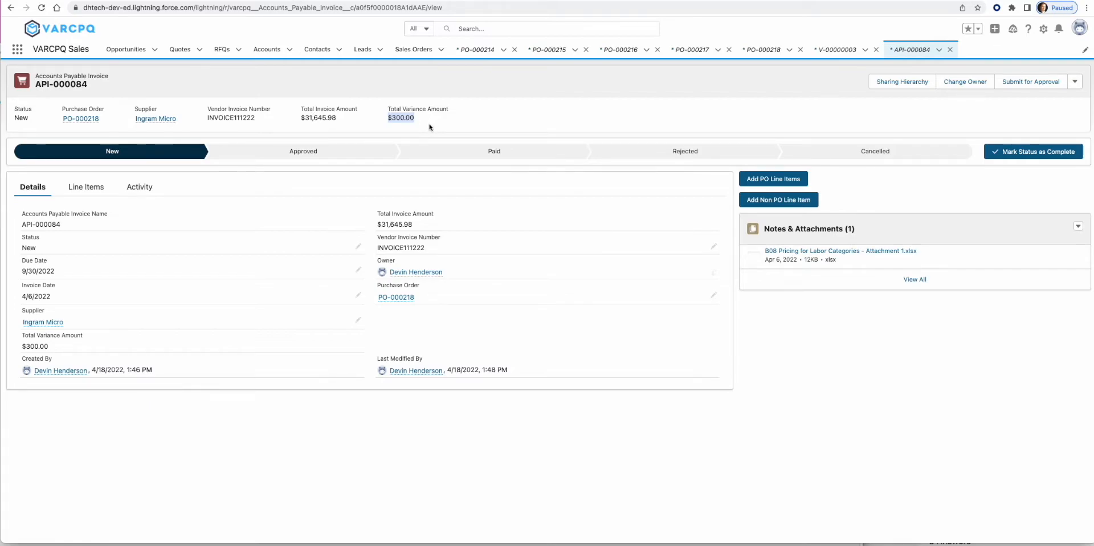
- Add a $200.00 Shipping Fee non-PO line, quantity 1, noting 'Fee not included on quote. Approved by Sales rep.'
left_click(871, 346)
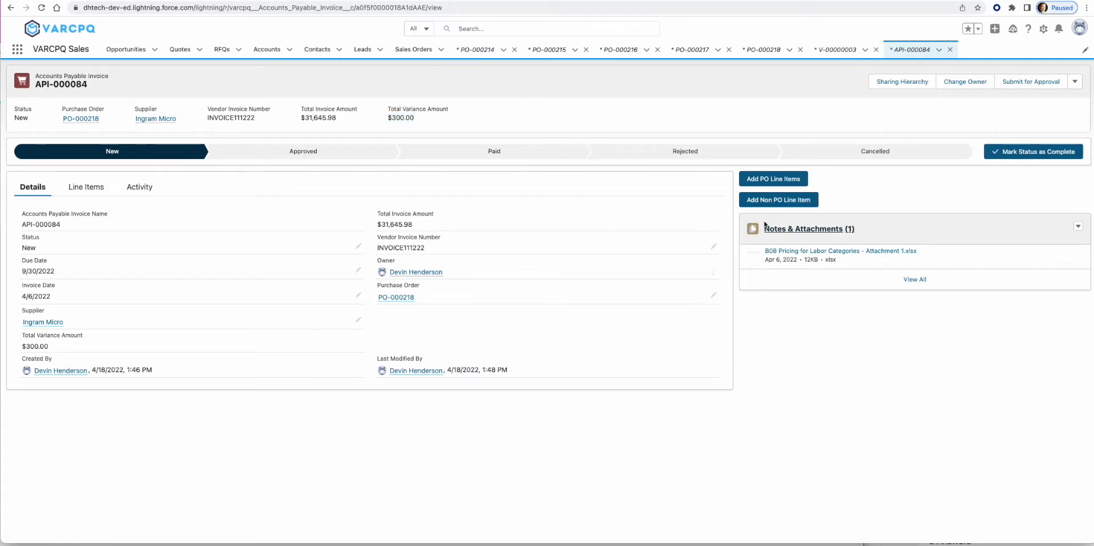
left_click(759, 201)
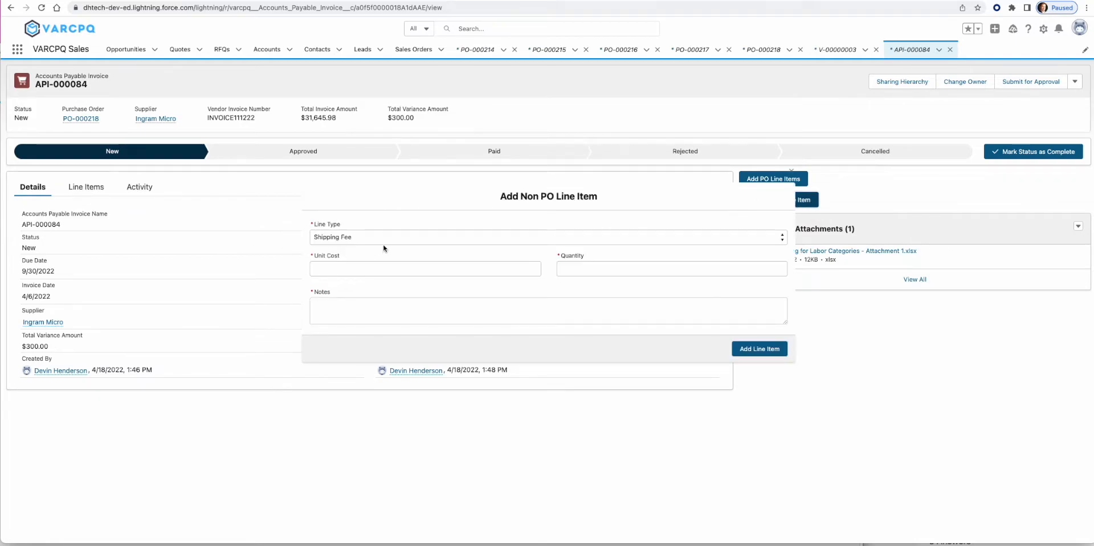
left_click(351, 270)
type("200")
key("Tab")
type("1")
left_click(327, 321)
type("Fee not included o")
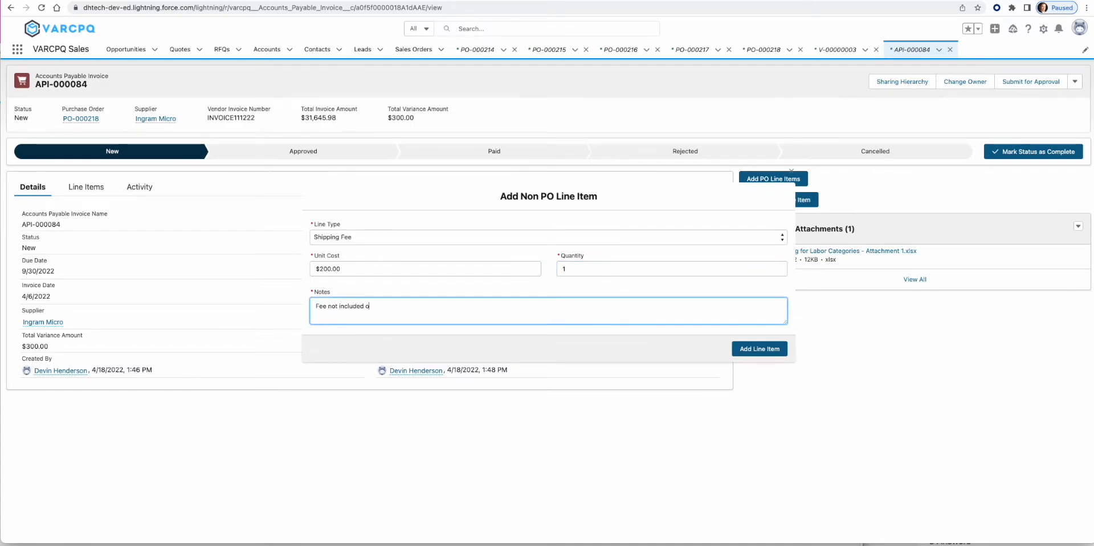
type("n quote.  Approved by Sales rep.")
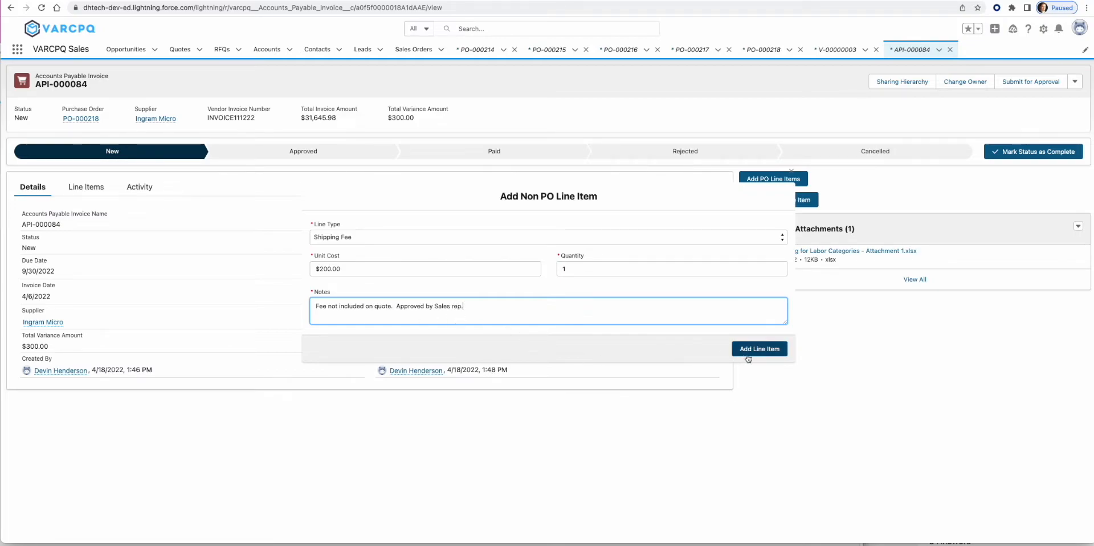
left_click(748, 358)
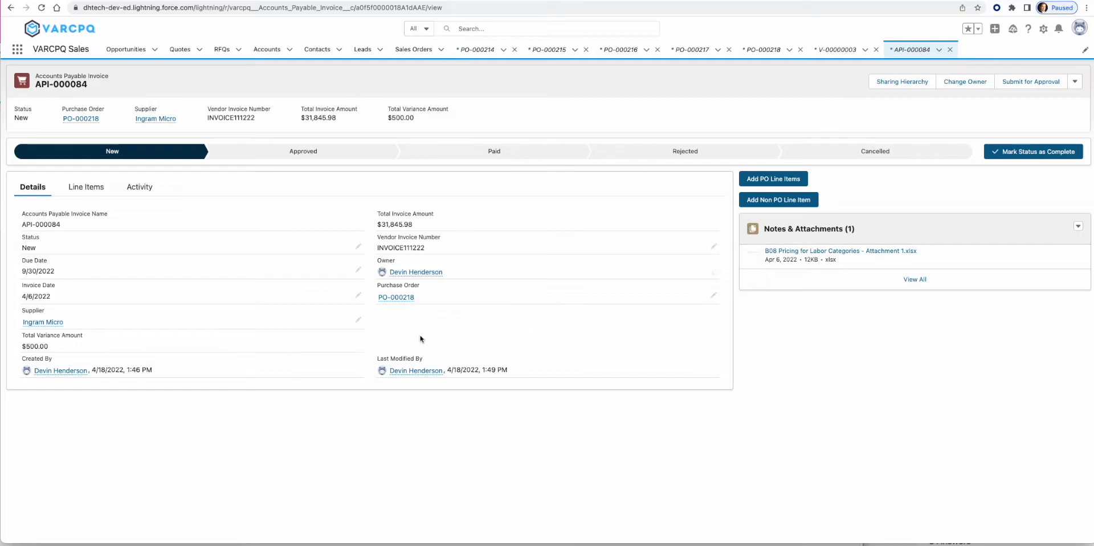
- Review PO-000218's PO Details showing -500.00 remaining AP, then go to sales order SO-00419
left_click(399, 297)
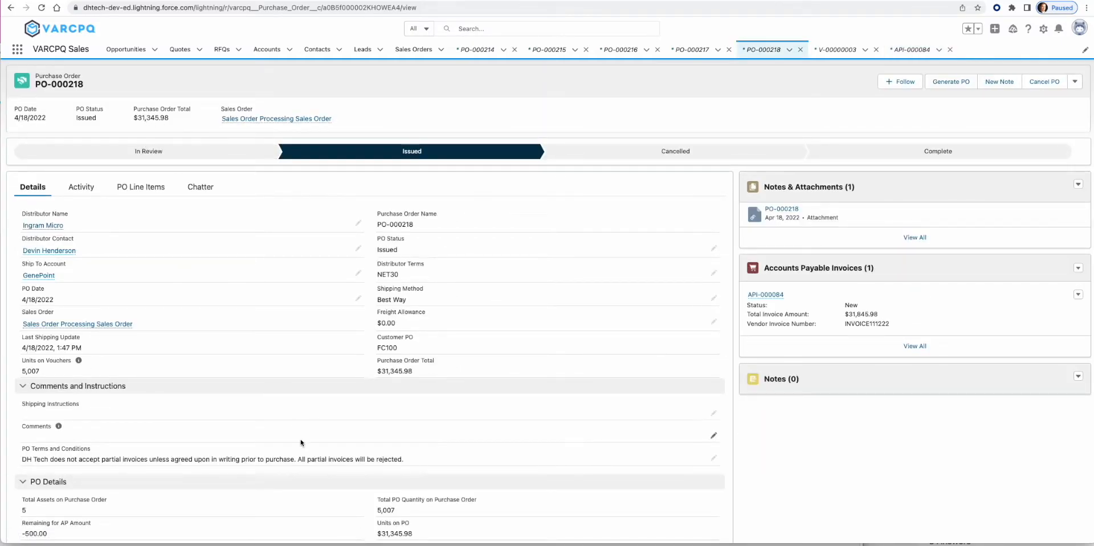
scroll(282, 359, "down", 1)
scroll(284, 361, "down", 2)
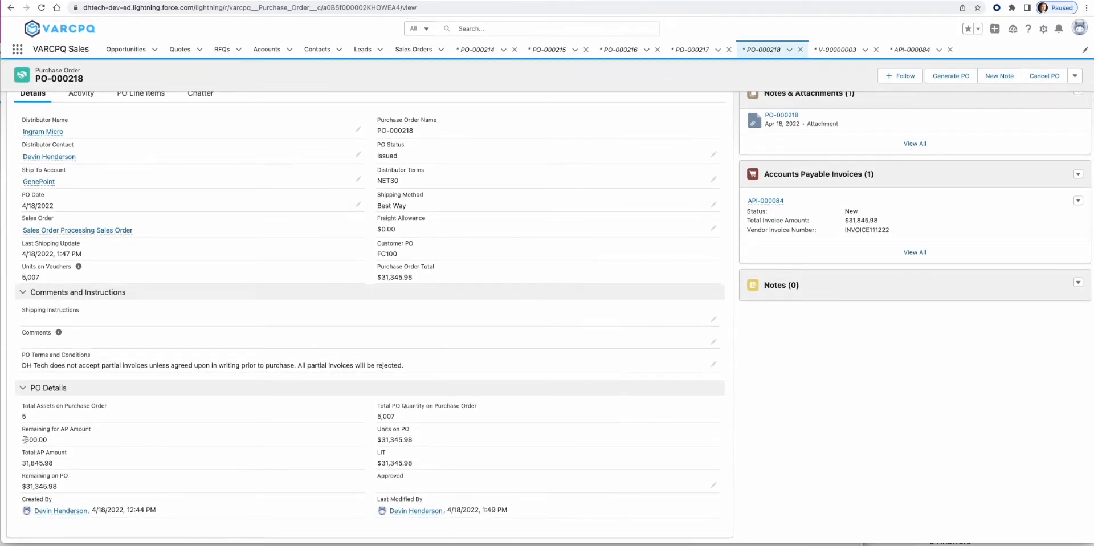
left_click_drag(24, 440, 71, 444)
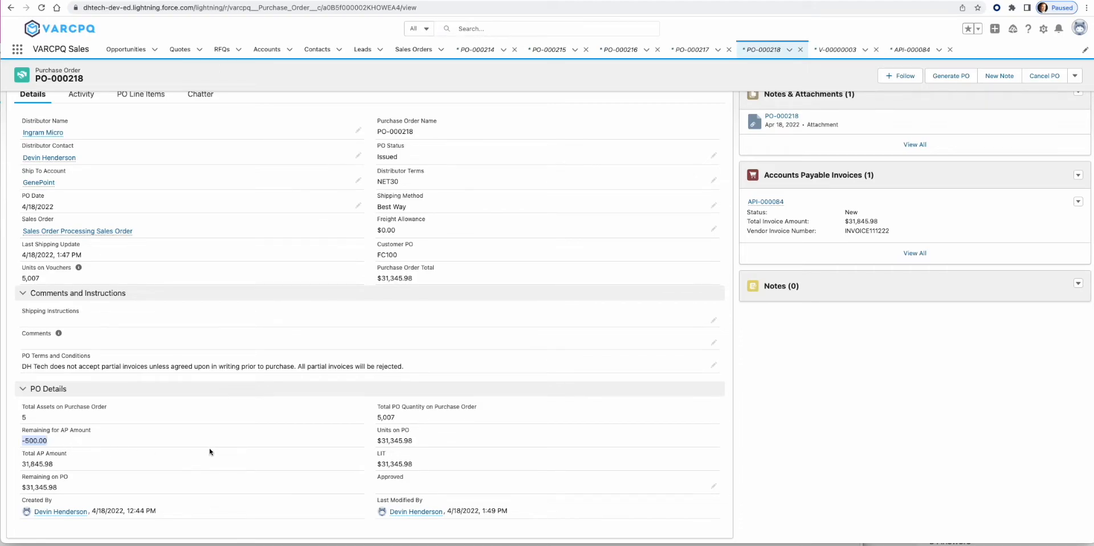
scroll(240, 272, "up", 1)
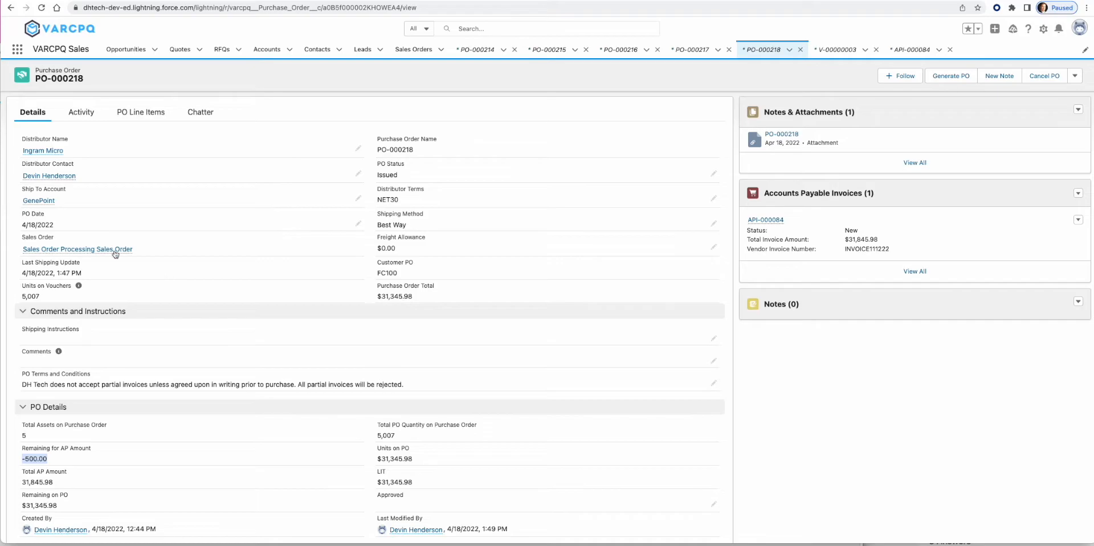
left_click(101, 250)
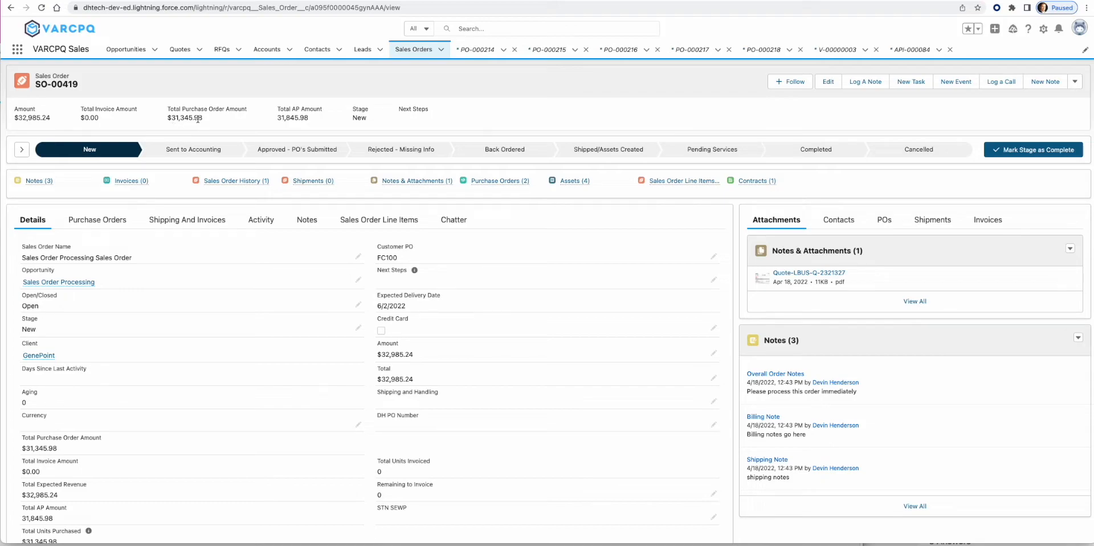
left_click_drag(278, 119, 318, 123)
scroll(533, 296, "down", 2)
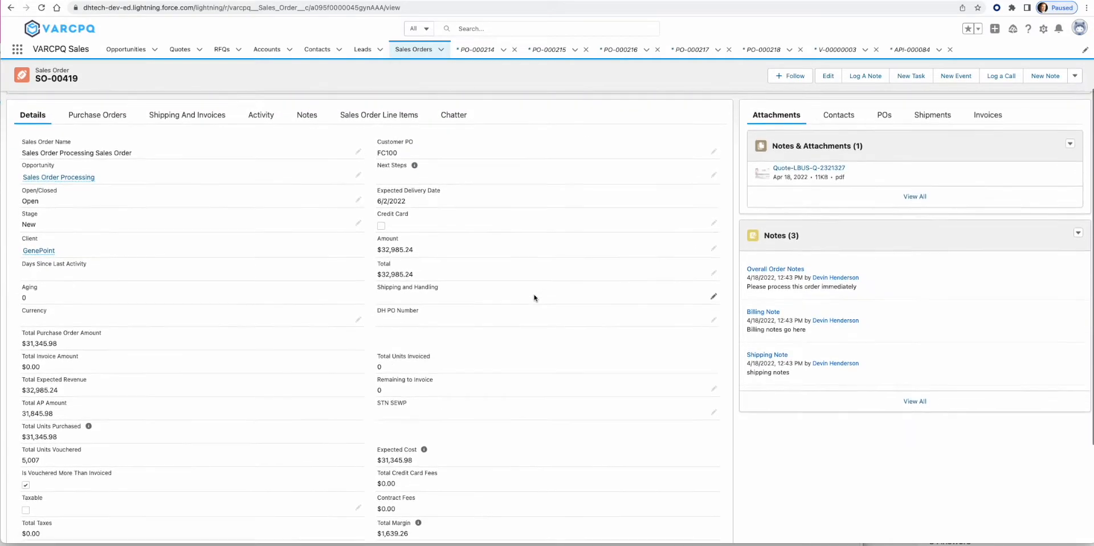
scroll(534, 297, "down", 3)
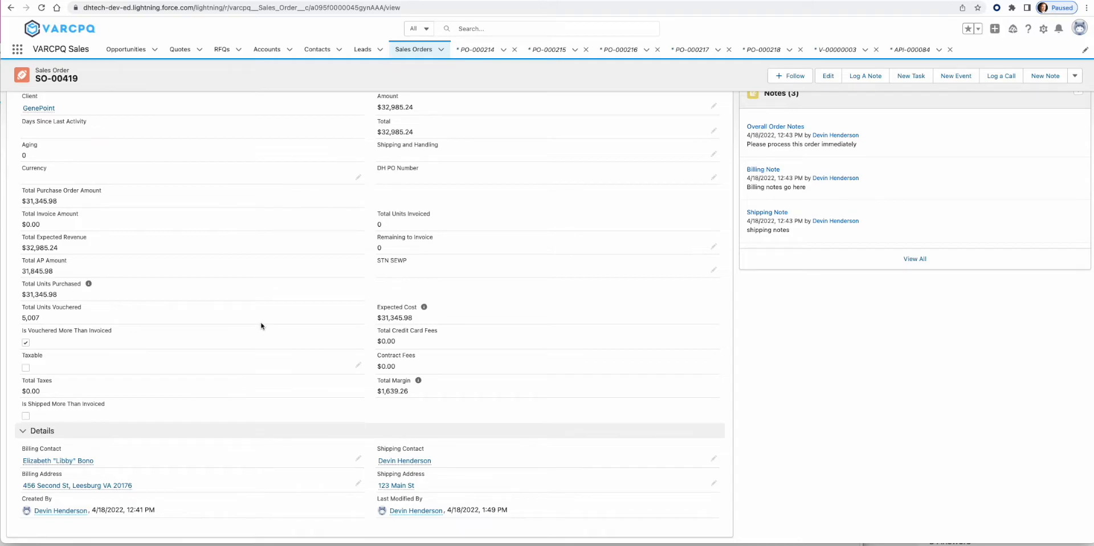
scroll(262, 326, "up", 5)
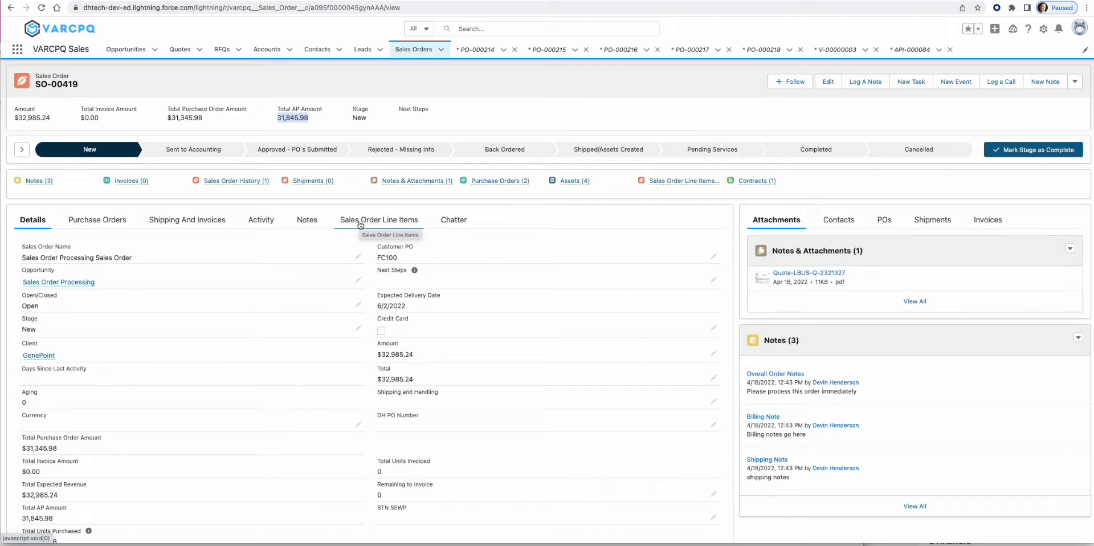
- Create shipment SHIP-00032 for the four Dell assets, excluding the Shipping Fee row
left_click(206, 221)
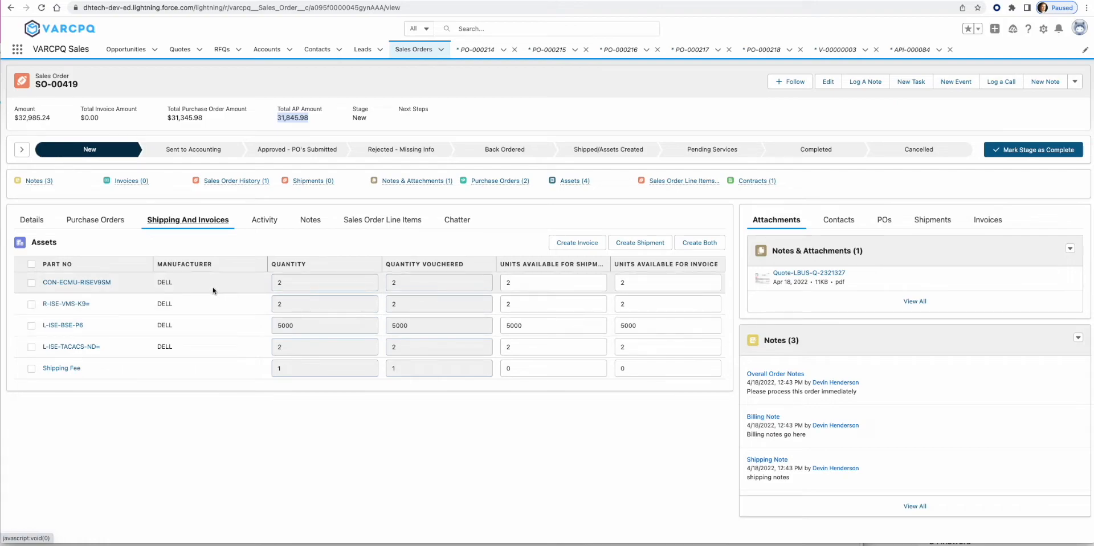
left_click(96, 224)
left_click(173, 223)
left_click(32, 263)
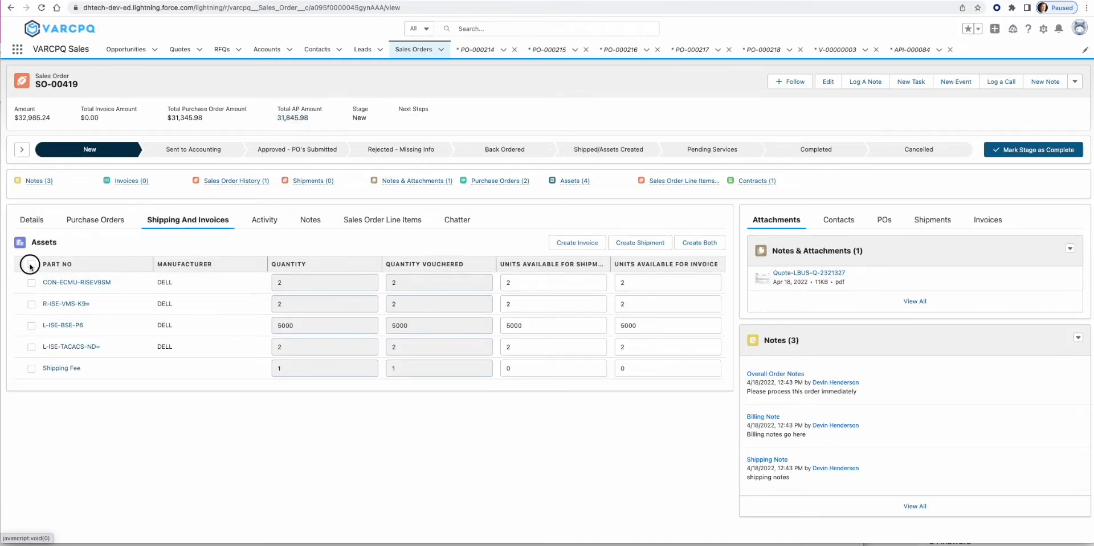
left_click(31, 369)
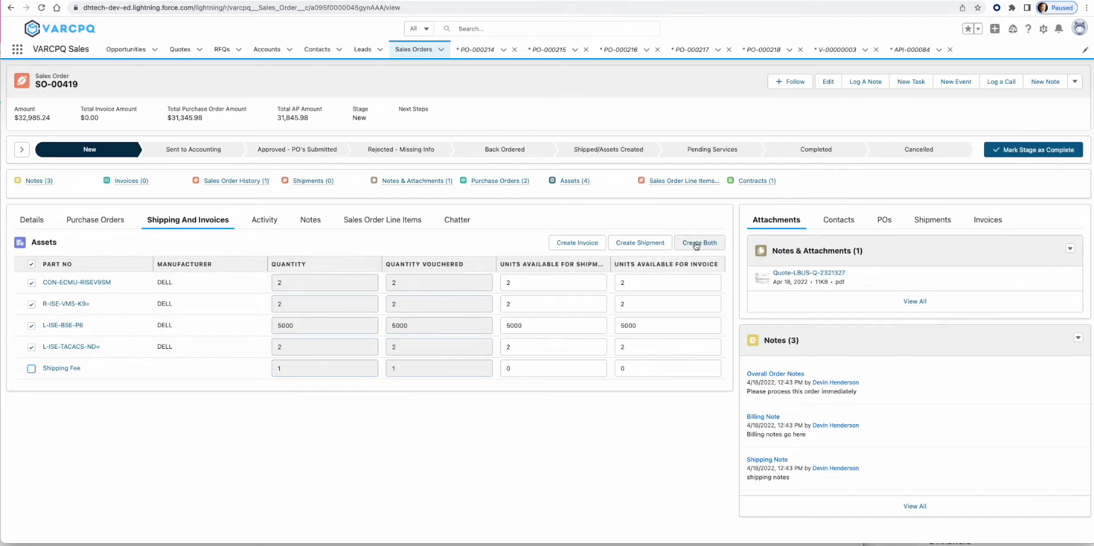
left_click(636, 244)
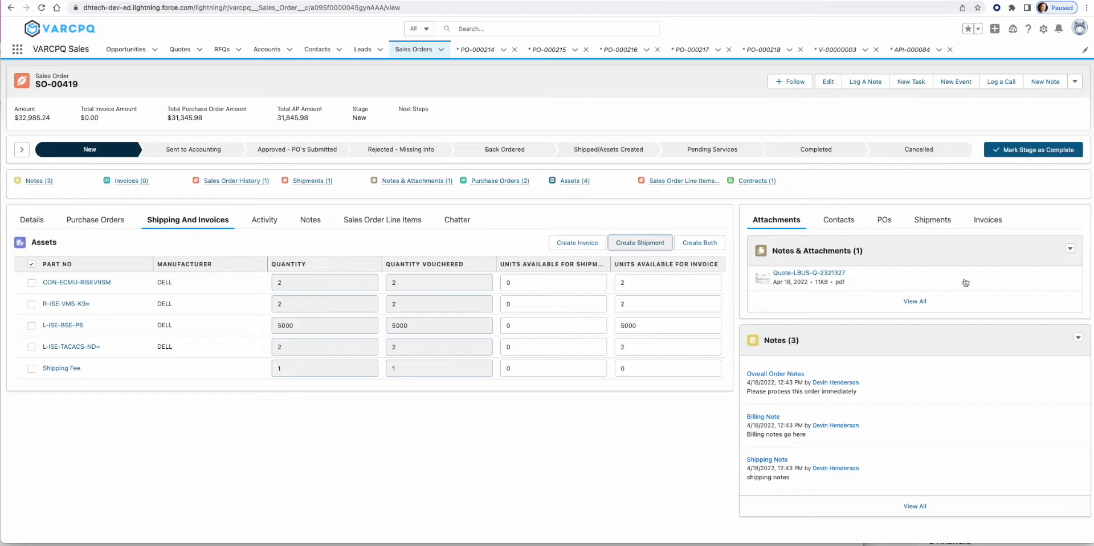
left_click(940, 226)
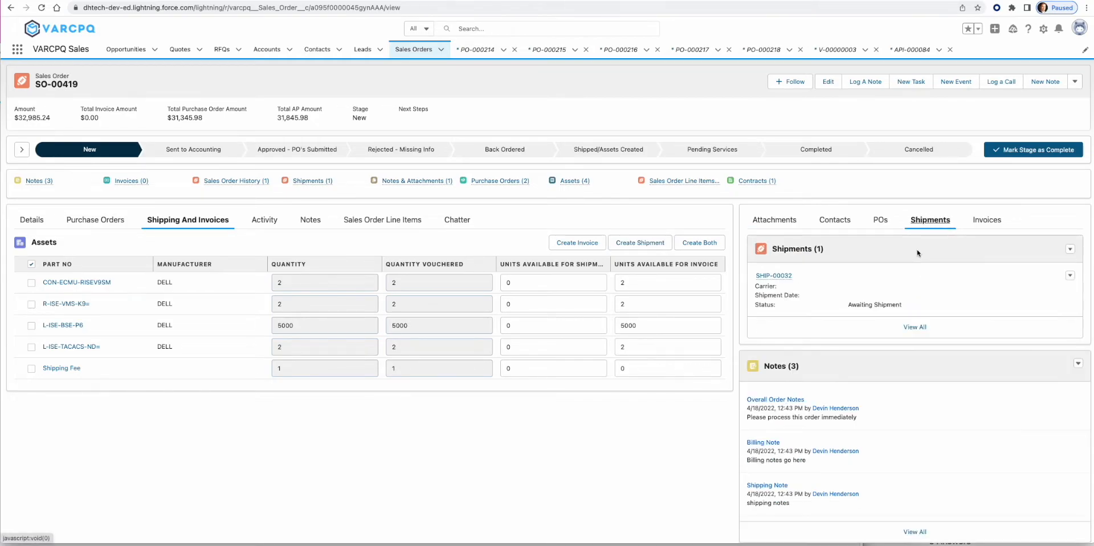
- Save SHIP-00032 with tracking number 1ZFASDFasdfasdf, shipment date 4/15/2022 and carrier FedEx
left_click(778, 282)
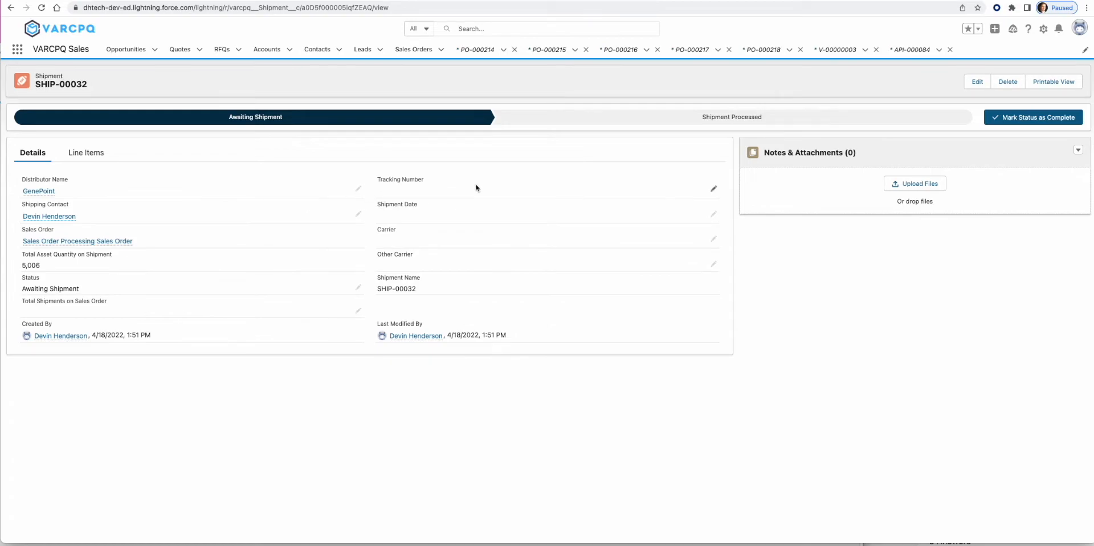
left_click(714, 189)
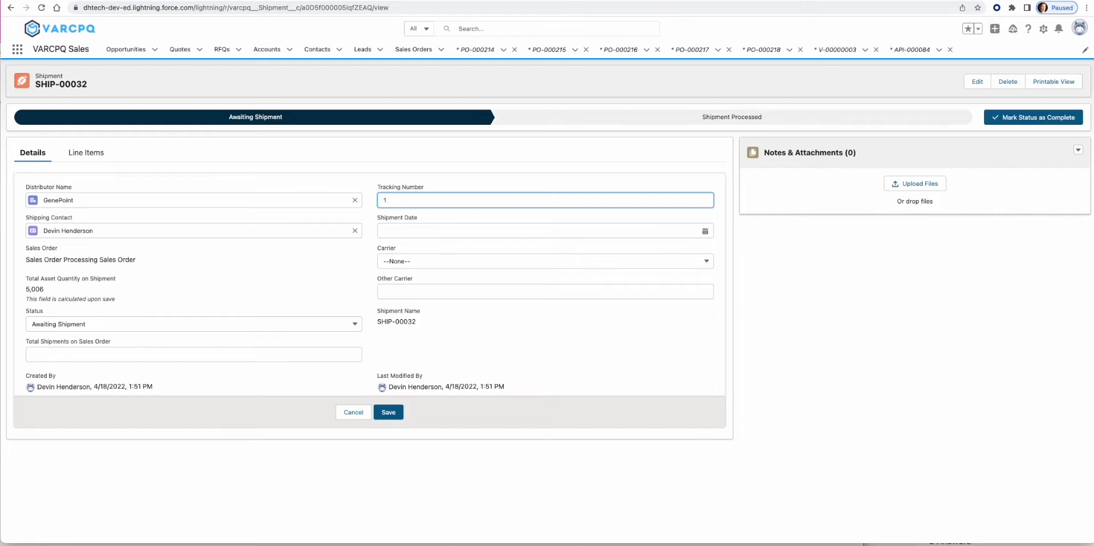
type("1ZFASDFasdfasdf")
left_click(408, 229)
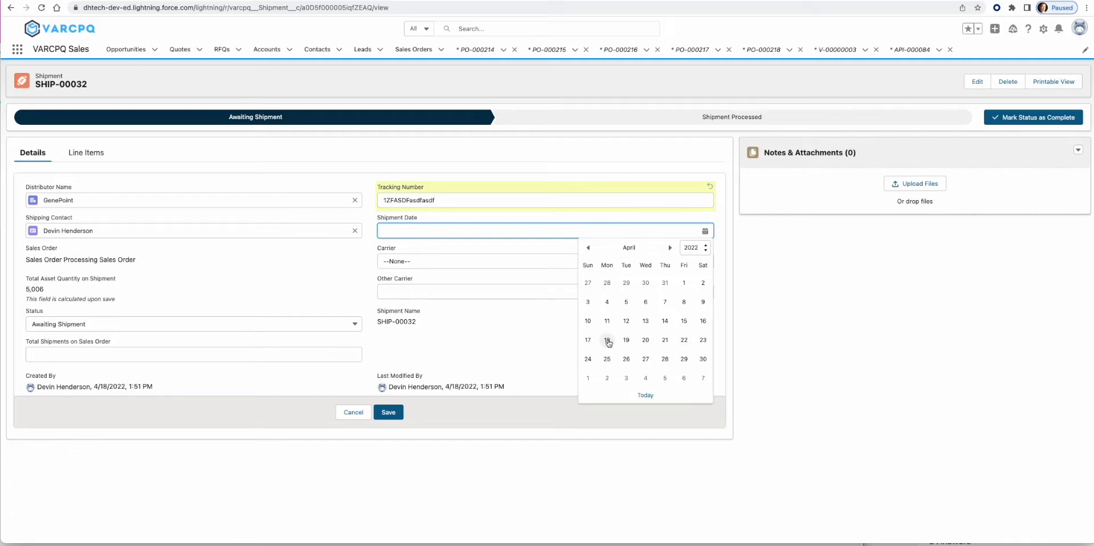
left_click(686, 322)
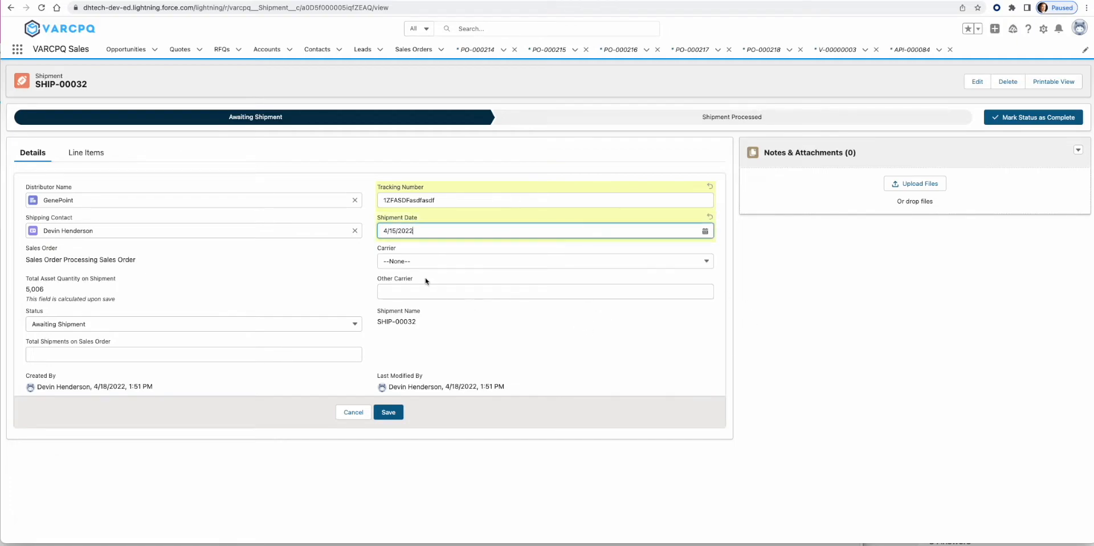
left_click(416, 261)
left_click(404, 294)
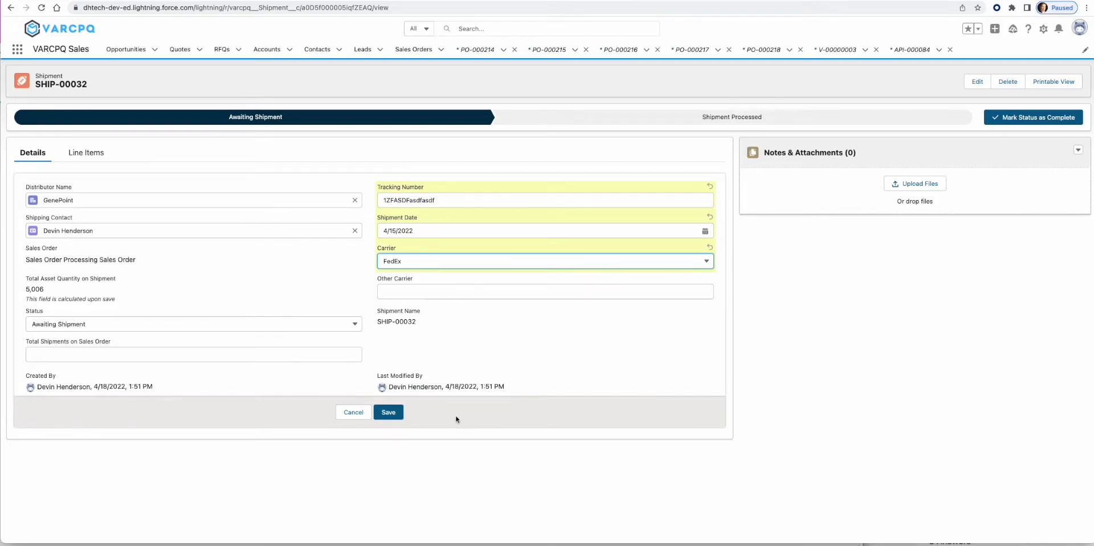
left_click(389, 412)
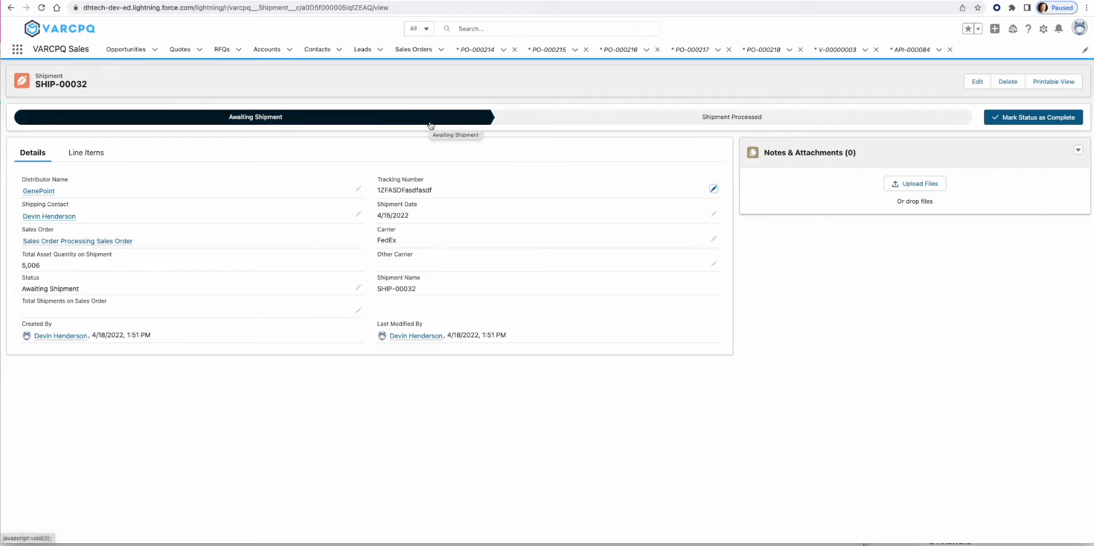
- Make Shipment Processed the current status on SHIP-00032's path
left_click(642, 122)
left_click(1032, 117)
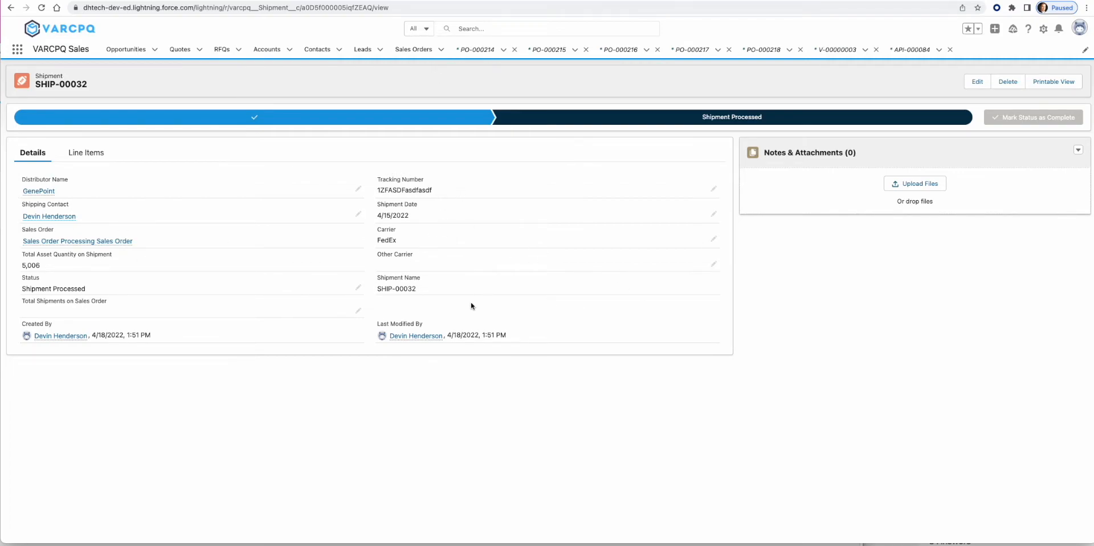
- Re-run the DH Tech Order Tracker search for order FC100, then return to SHIP-00032
left_click(381, 0)
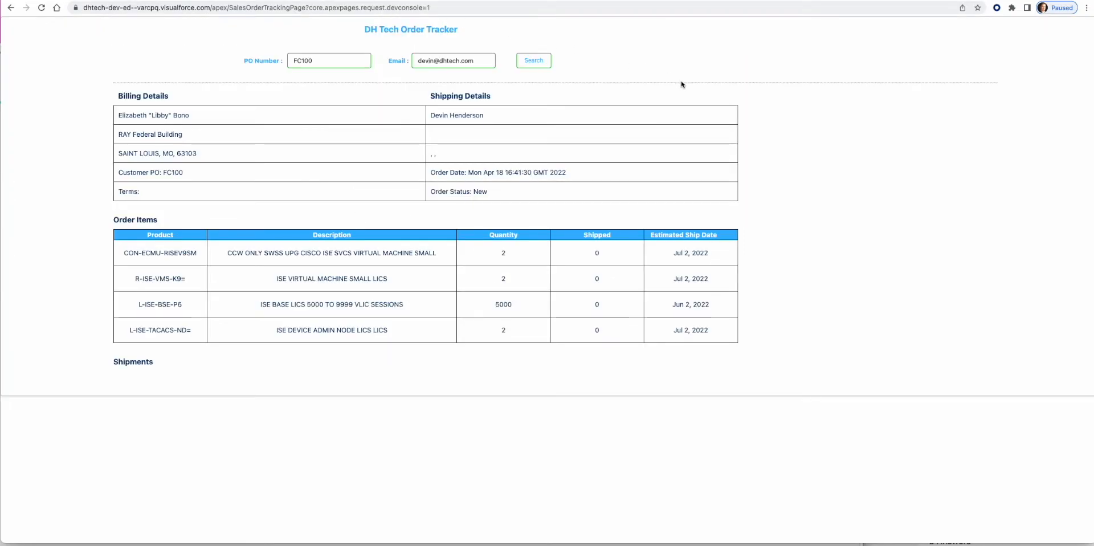
left_click(534, 61)
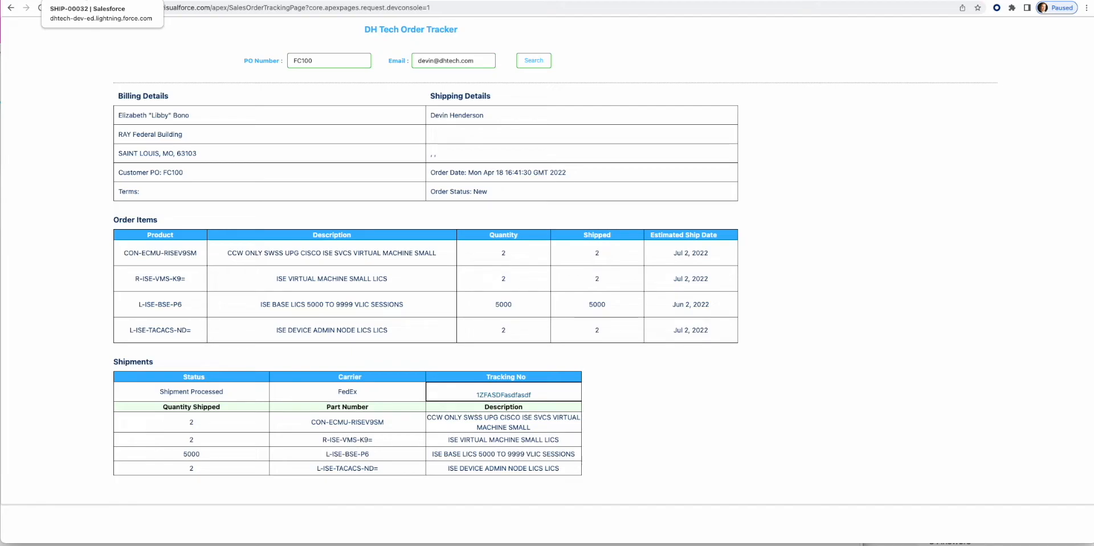
left_click(84, 1)
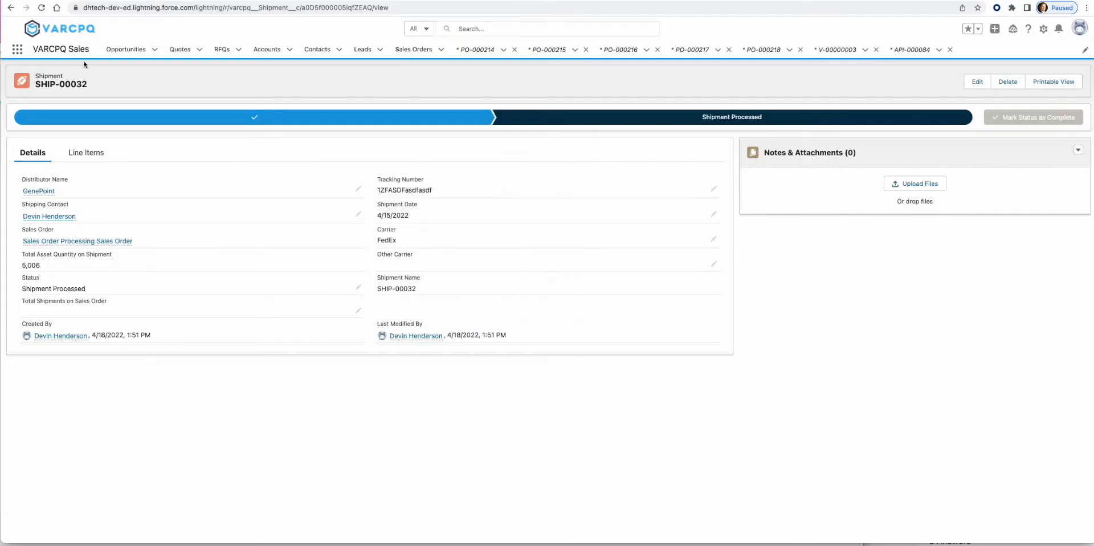
- Select SO-00419's four DELL assets for invoicing, excluding the Shipping Fee
left_click(77, 241)
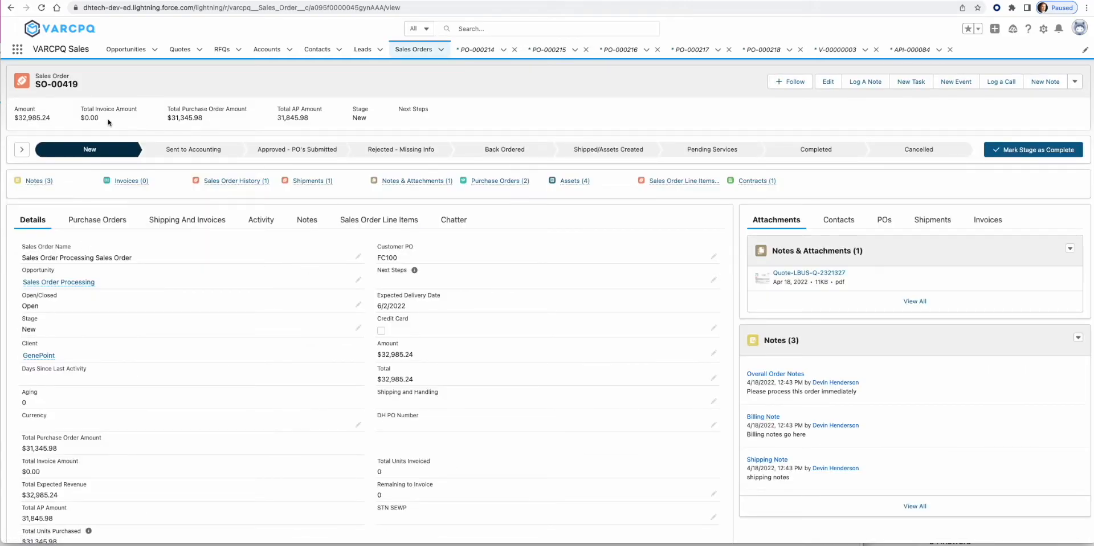
left_click(187, 219)
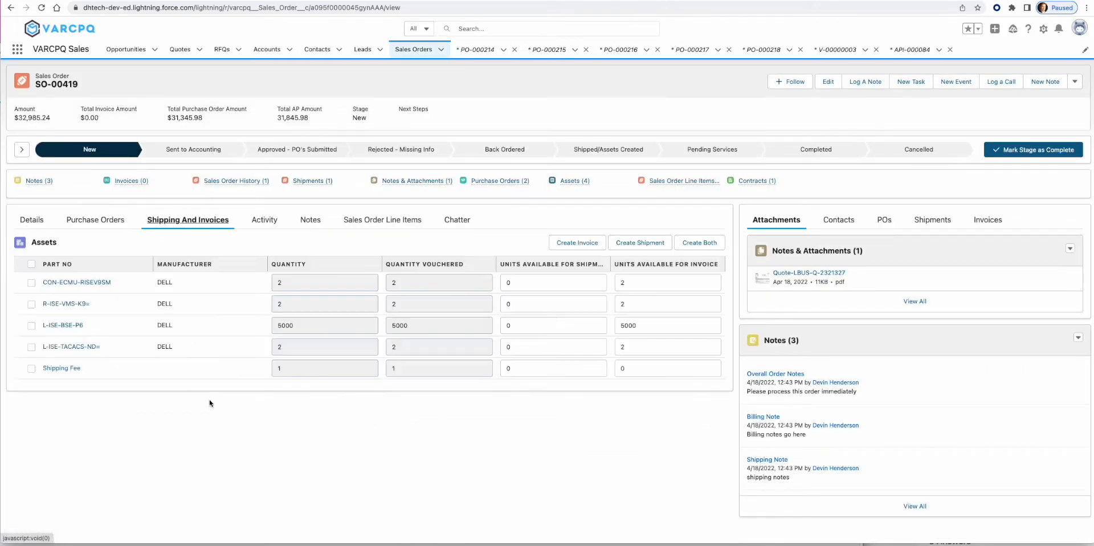
left_click(32, 264)
left_click(31, 369)
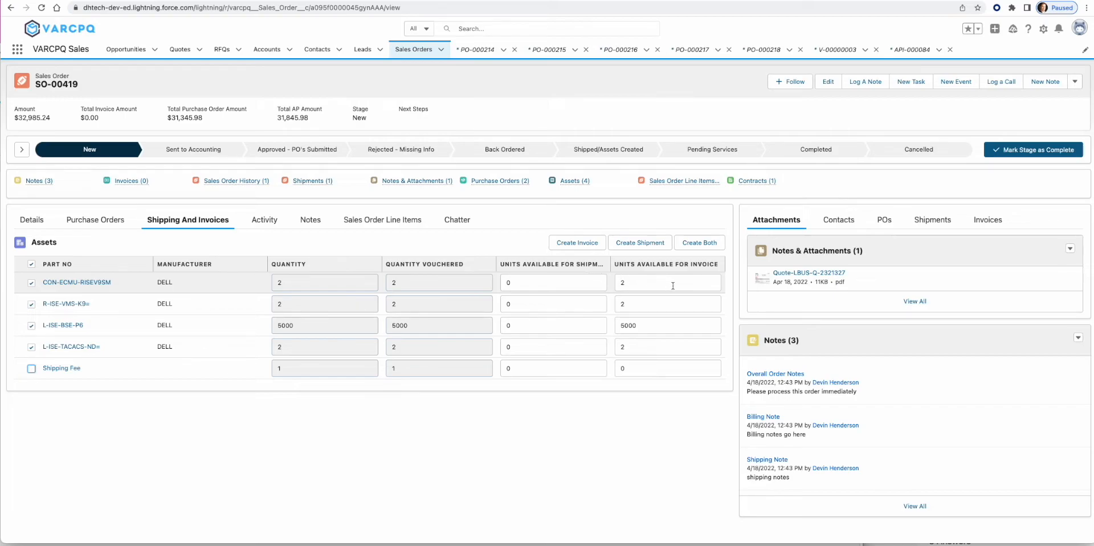
- Set the L-ISE-BSE-P6 invoice quantity to 500 and create the invoice without the Shipping Fee
double_click(665, 323)
type("25")
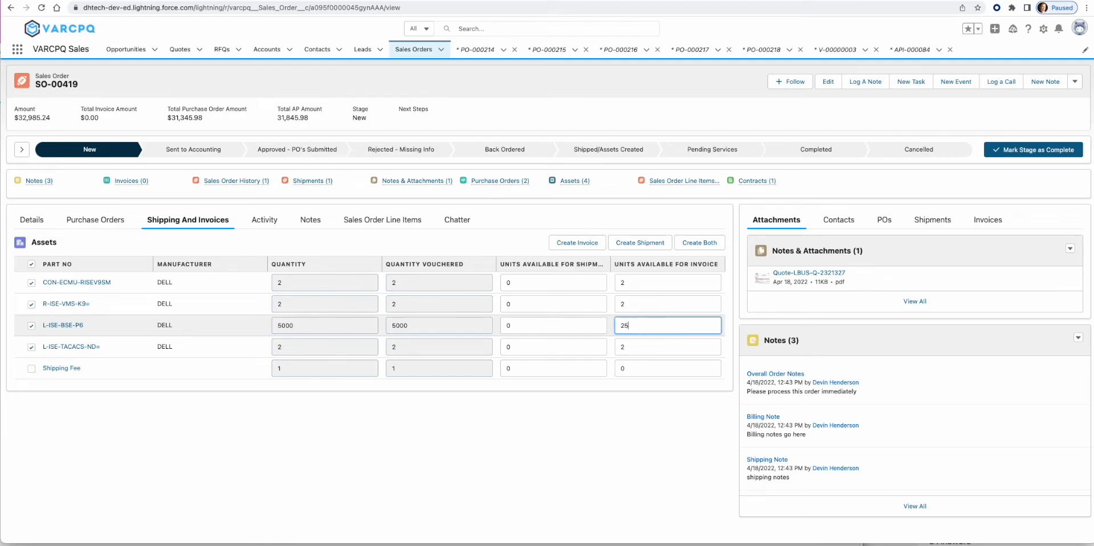
left_click(655, 282)
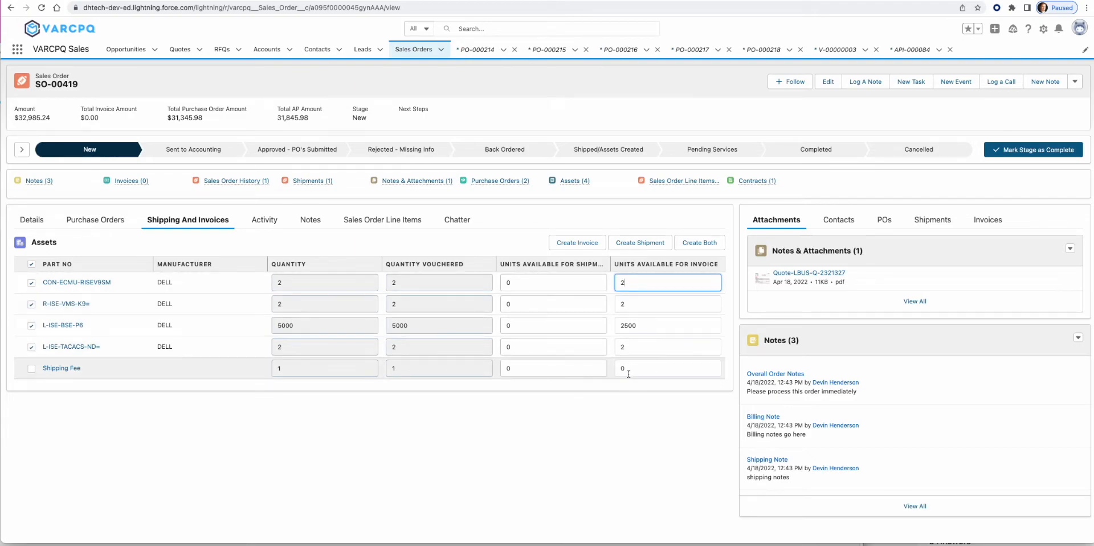
left_click(32, 369)
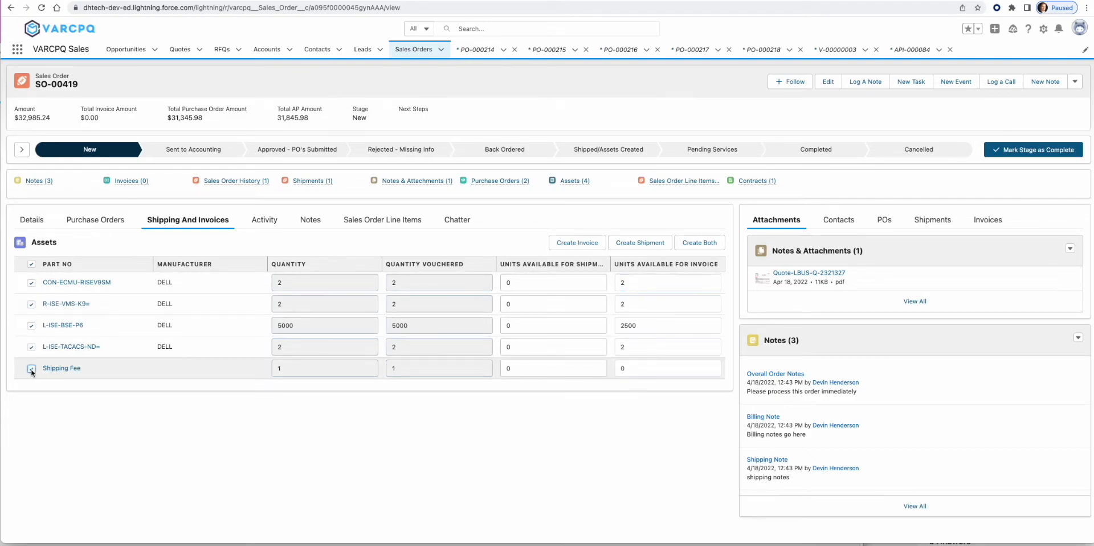
left_click(31, 370)
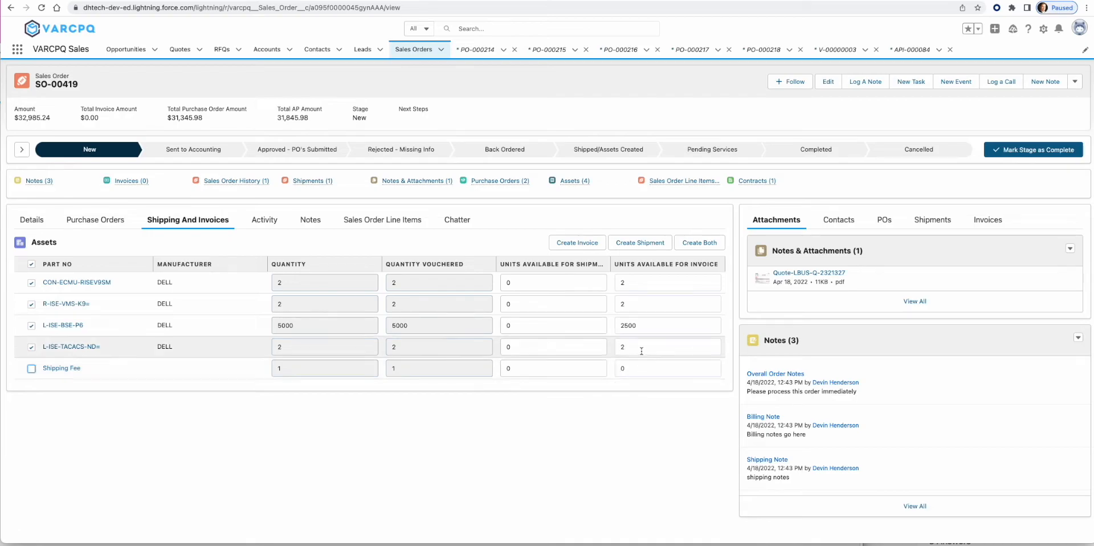
double_click(645, 325)
type("500")
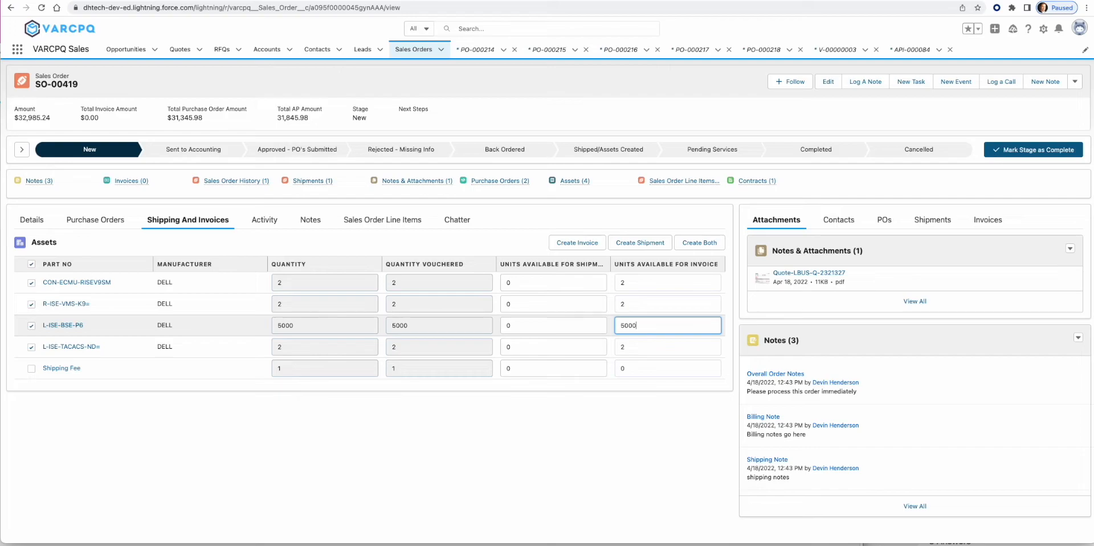
left_click(581, 244)
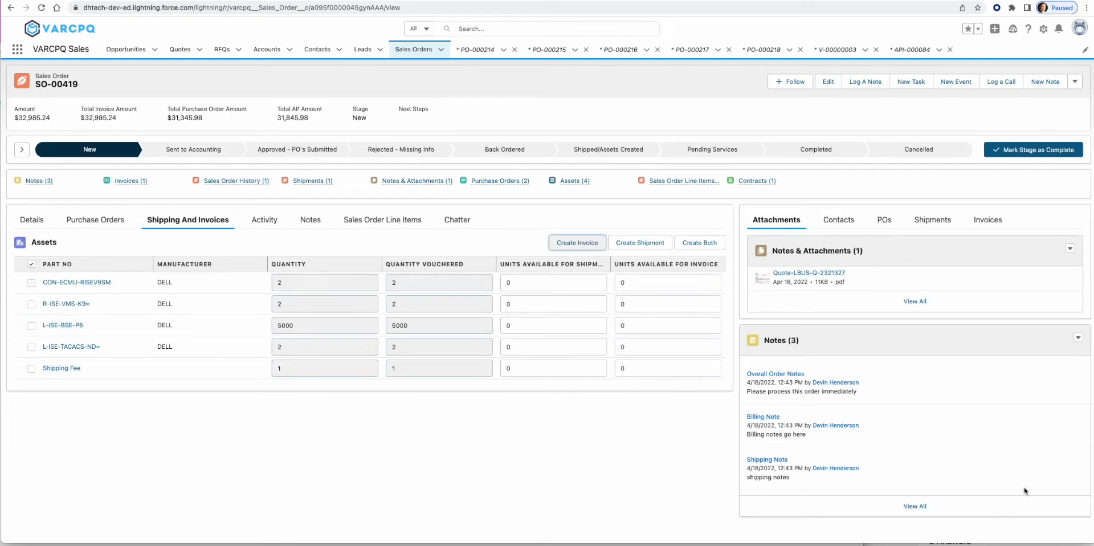
- Open invoice INV-00047 from the order's Invoices list and generate it as Issued
left_click(997, 227)
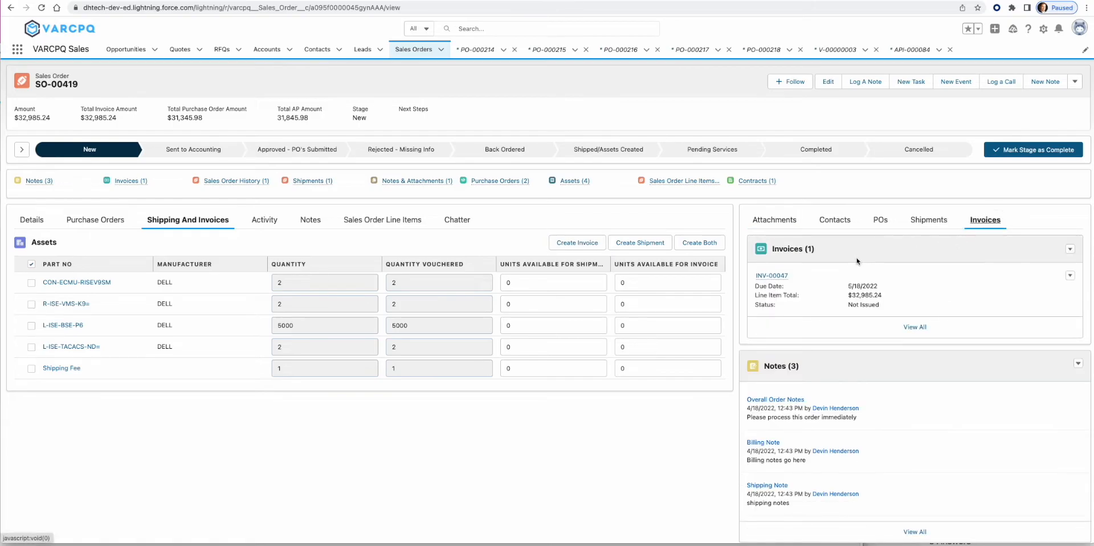
left_click(780, 276)
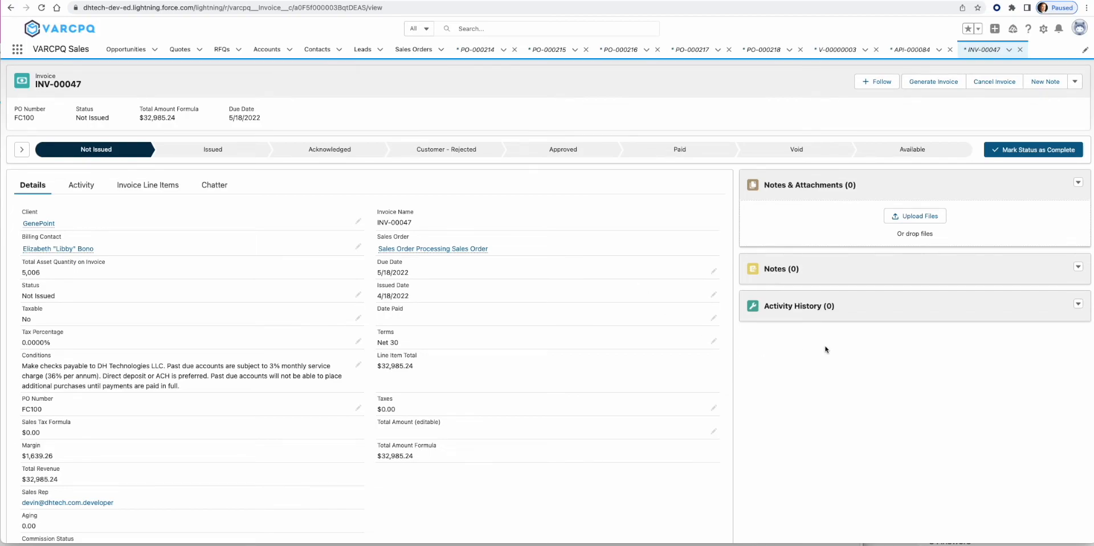
left_click(940, 84)
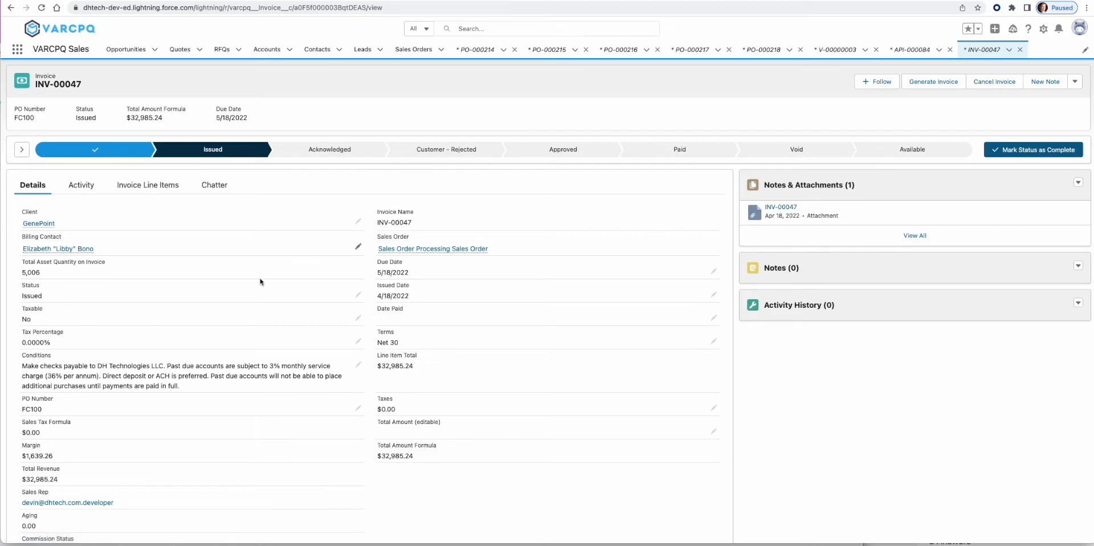
- Start editing the invoice's Conditions text, then cancel, leaving it unchanged
left_click(358, 364)
left_click_drag(79, 376, 320, 402)
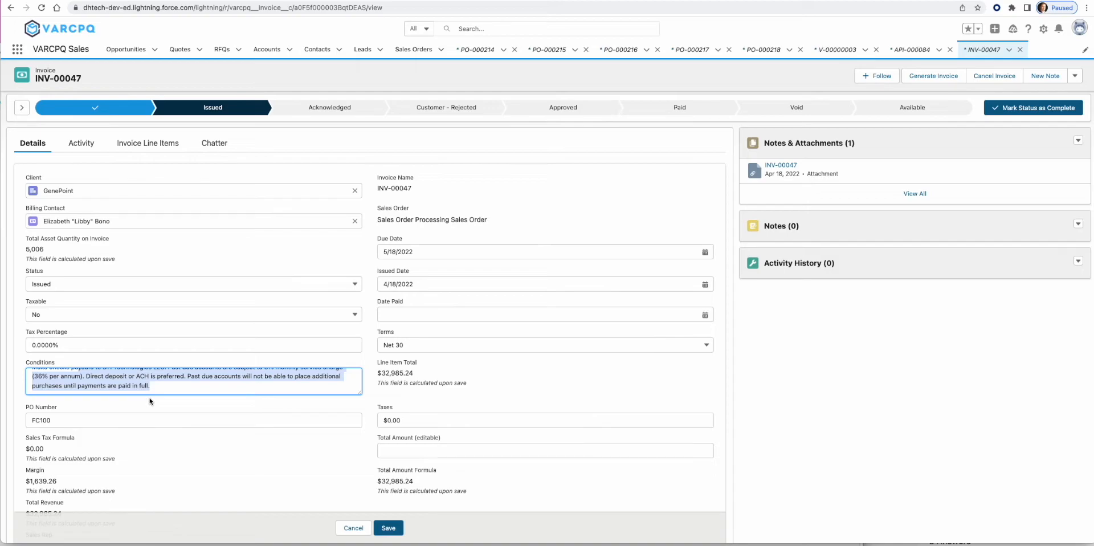
left_click(348, 535)
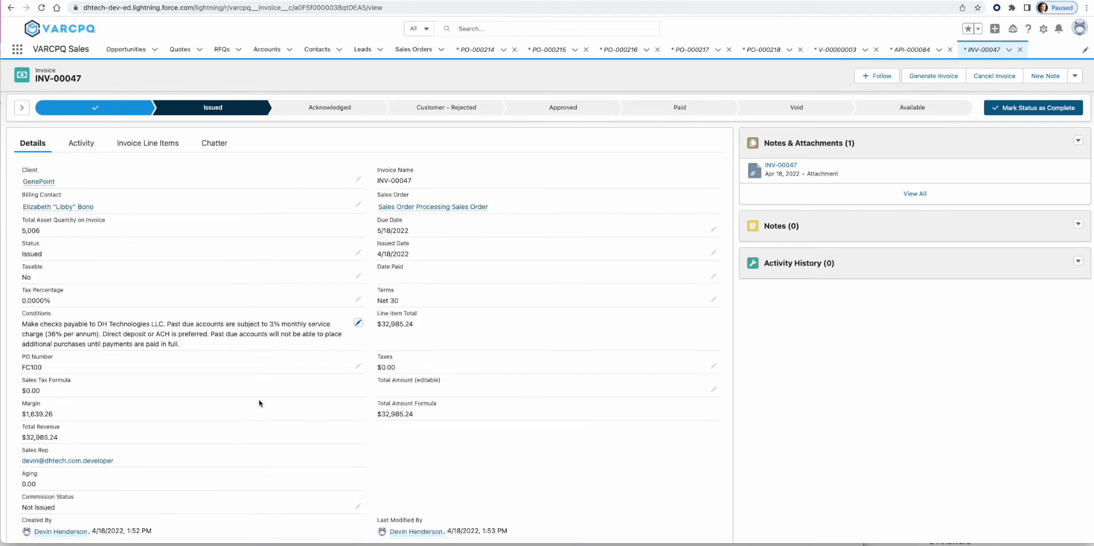
scroll(262, 402, "up", 3)
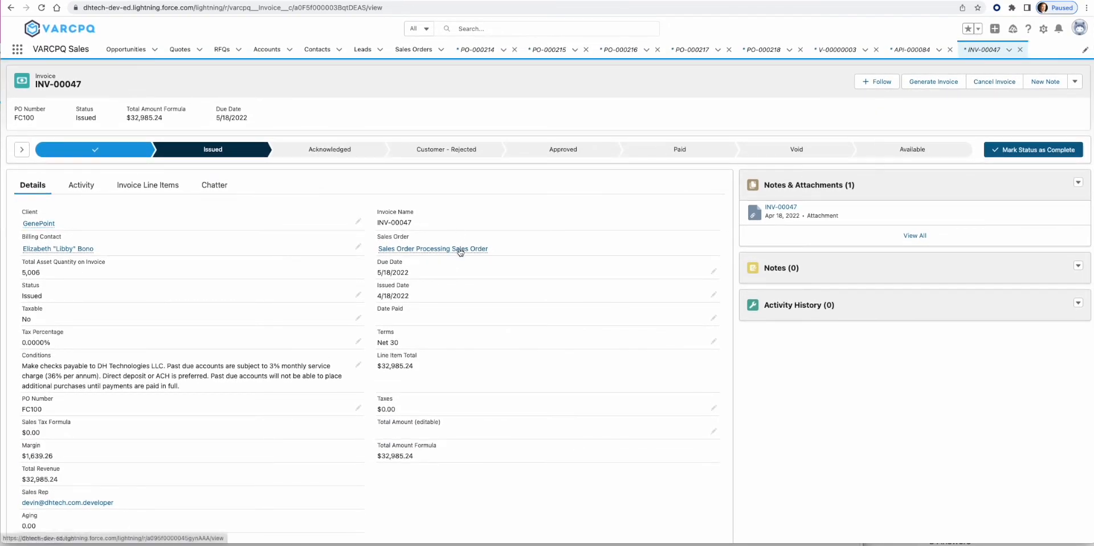
- Open sales order SO-00419 from the invoice's Sales Order link
left_click(457, 249)
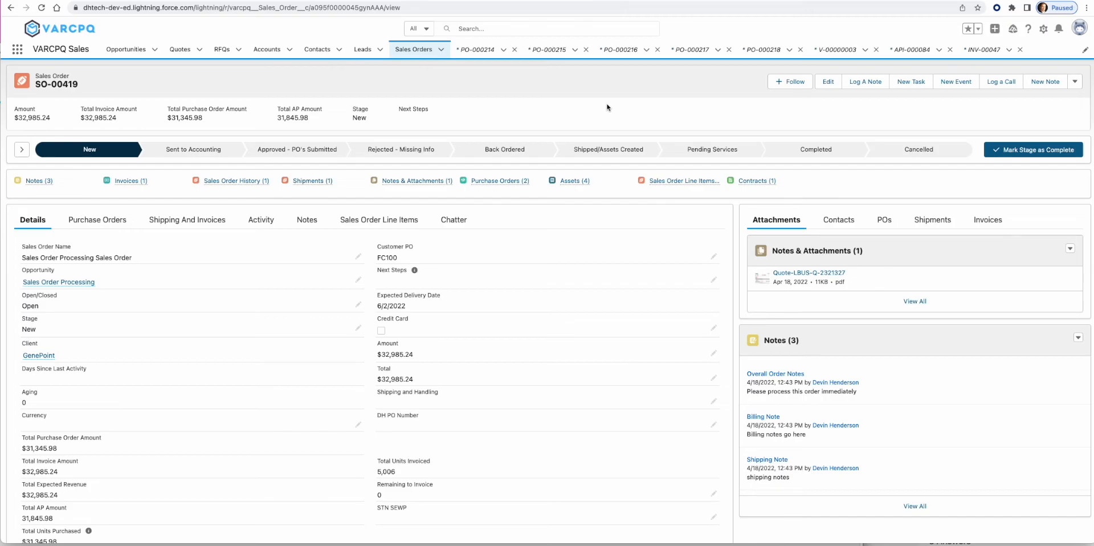
- View the 'Sales Orders That Need Invoiced' list, then return to Recently Viewed sales orders
left_click(414, 51)
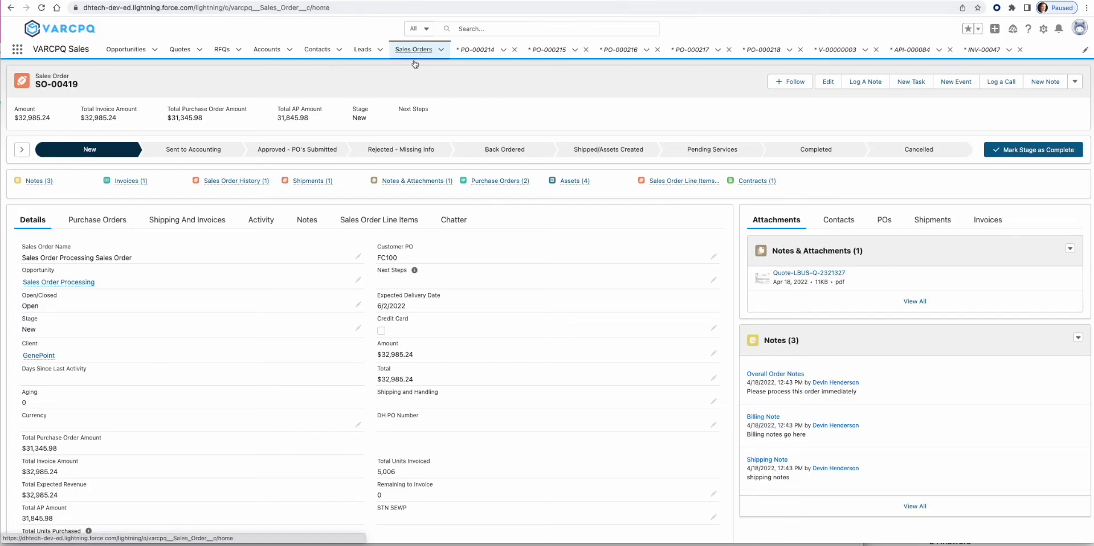
left_click(110, 85)
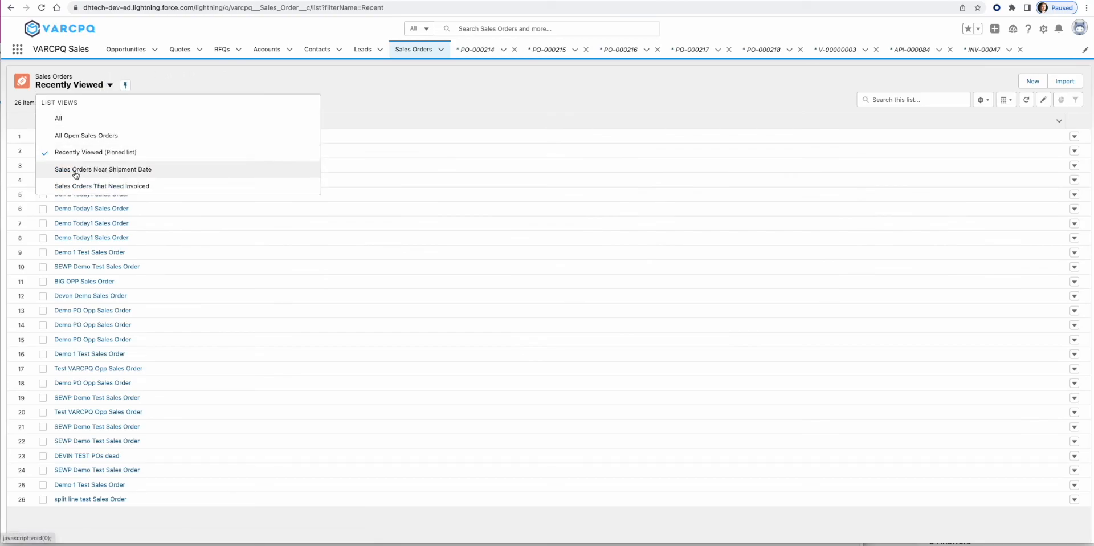
left_click(102, 187)
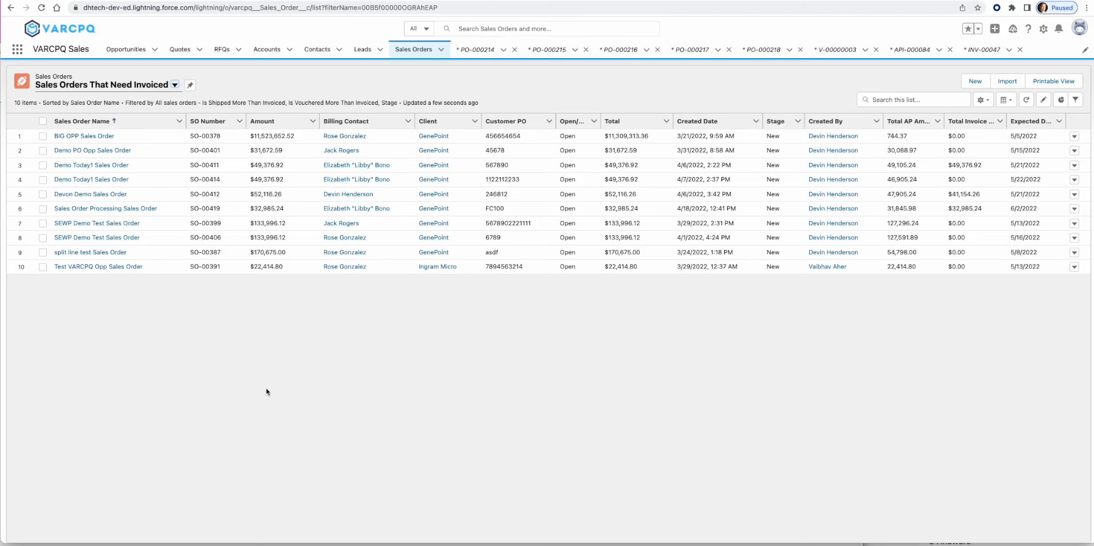
left_click(365, 90)
left_click(404, 81)
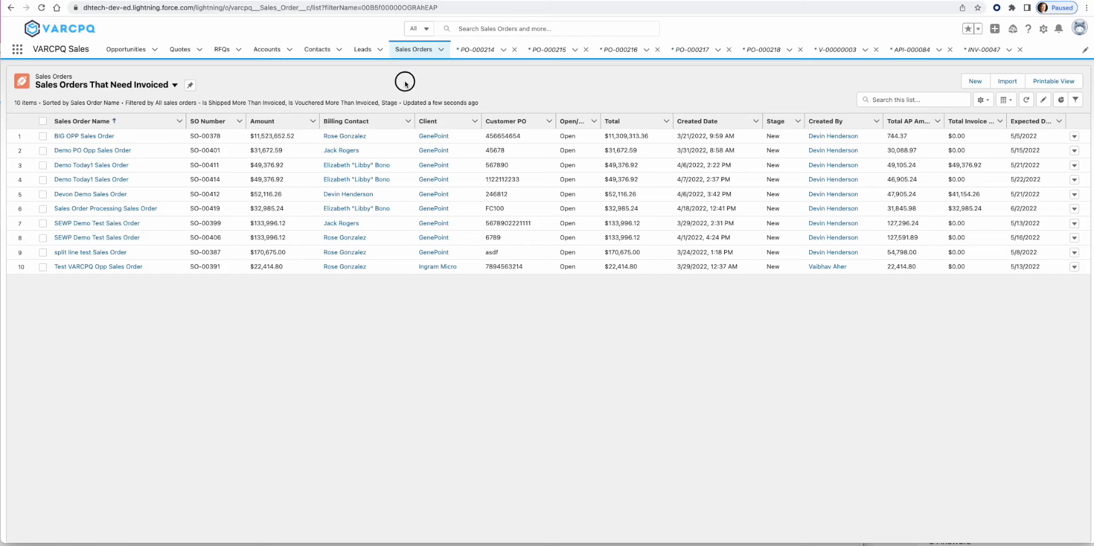
left_click(419, 55)
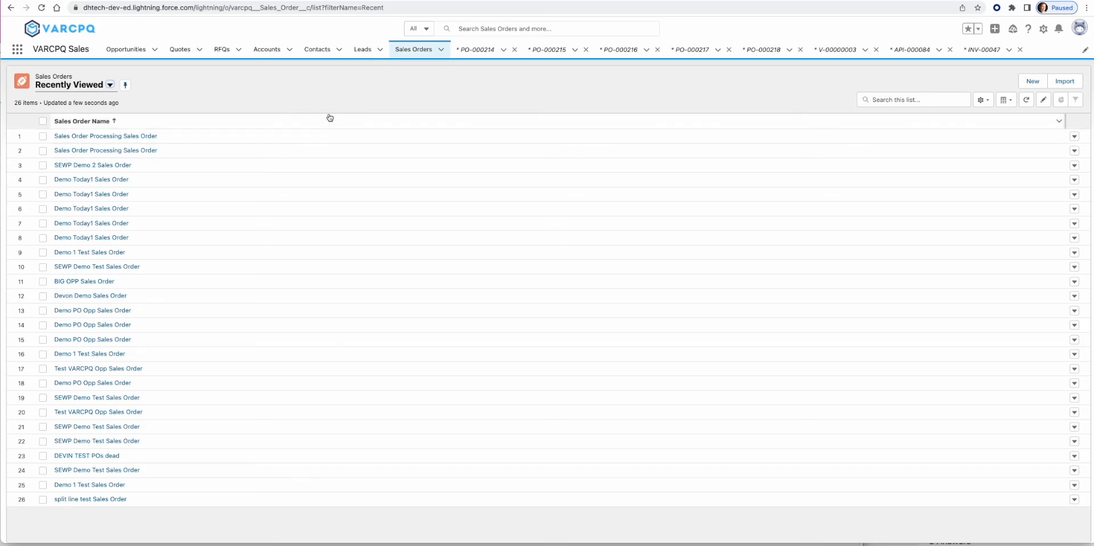
- Open SO-00419 and make Completed its current stage
left_click(149, 137)
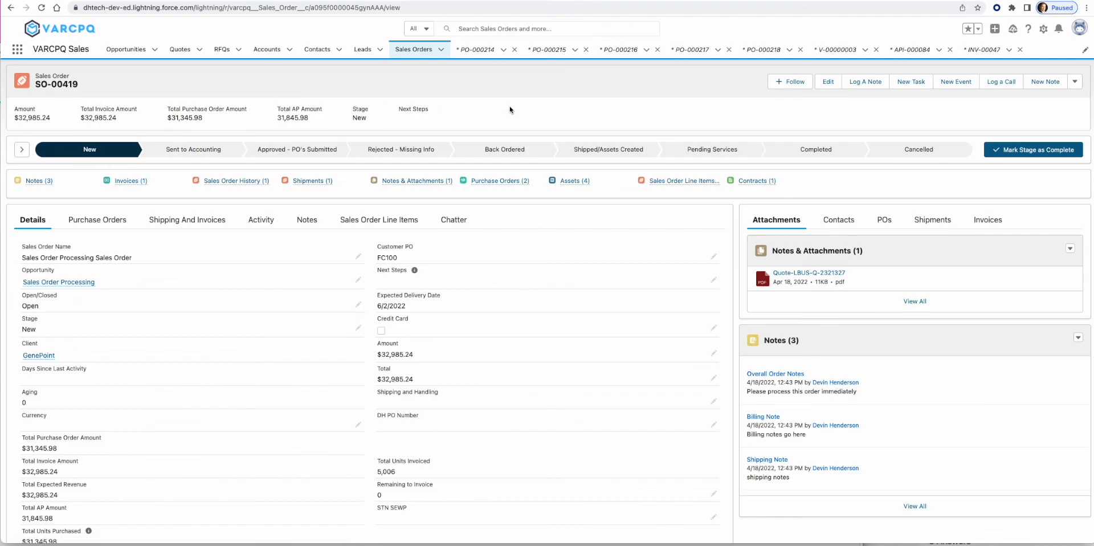
left_click_drag(398, 112, 431, 110)
left_click(843, 150)
left_click(1033, 149)
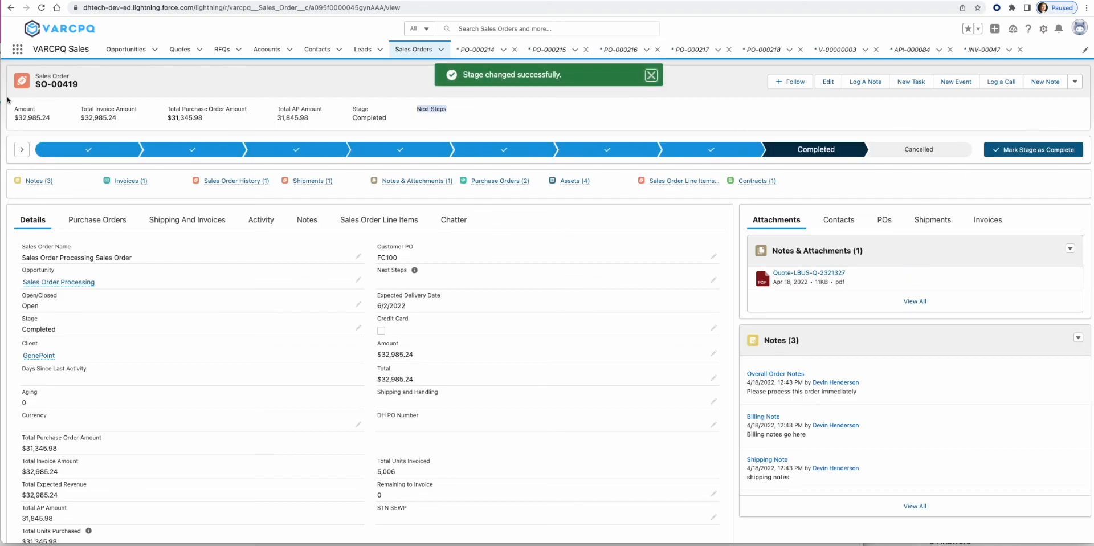
left_click(353, 93)
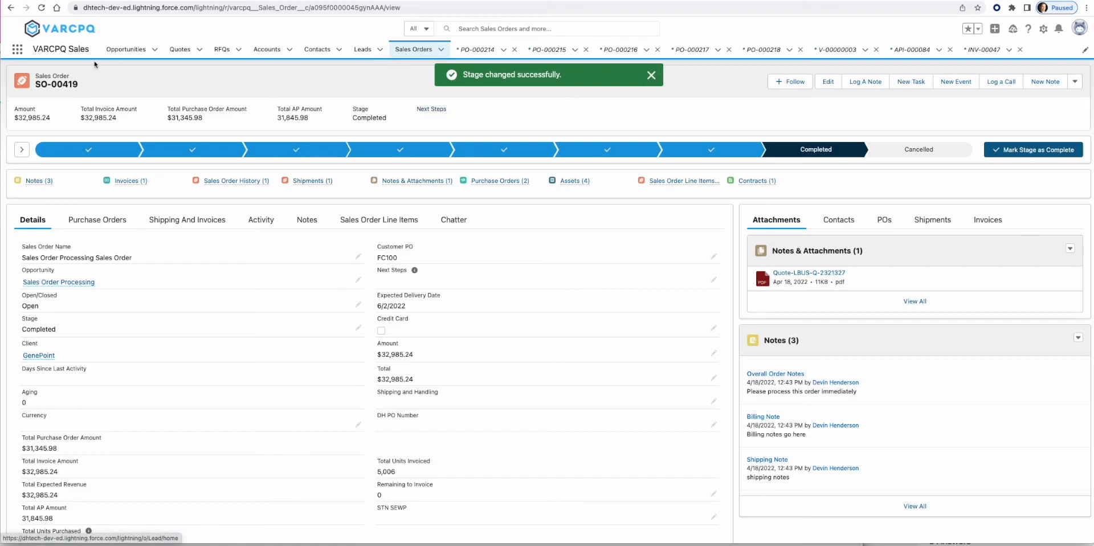